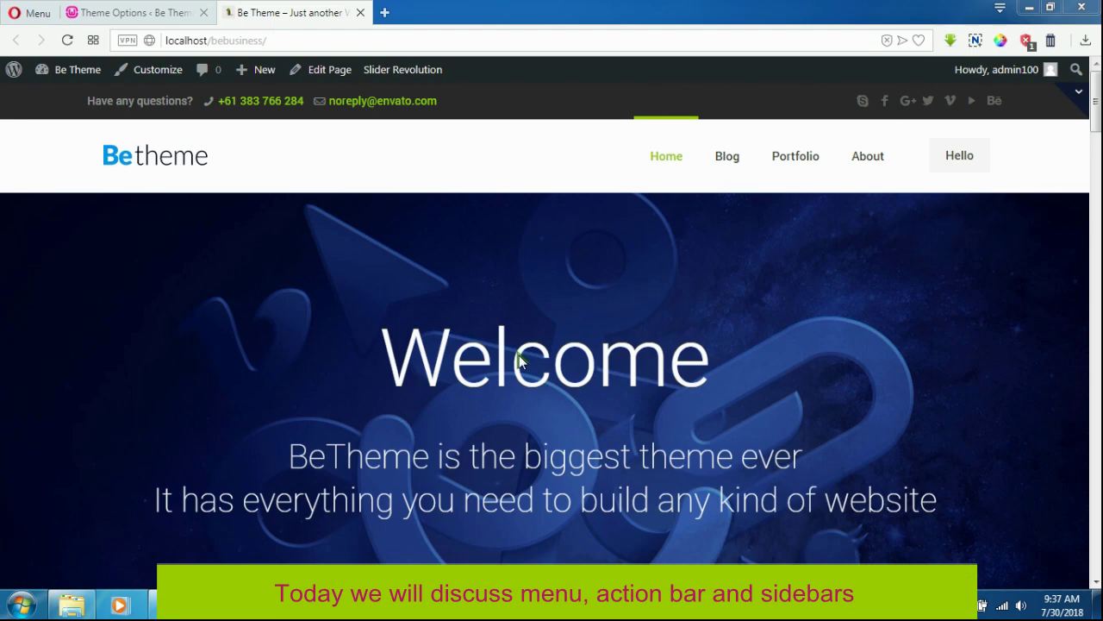
Switch the menu style to Arrow Top, save, and preview the arrows on the site
{"action": "left_click", "coordinate": [127, 13]}
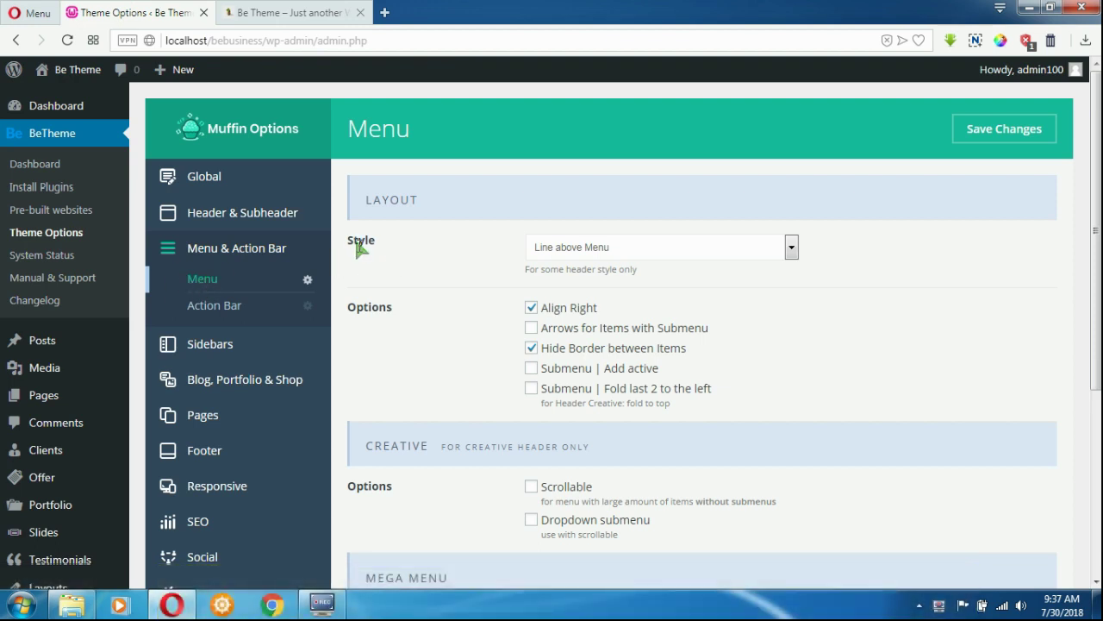
{"action": "left_click", "coordinate": [791, 247]}
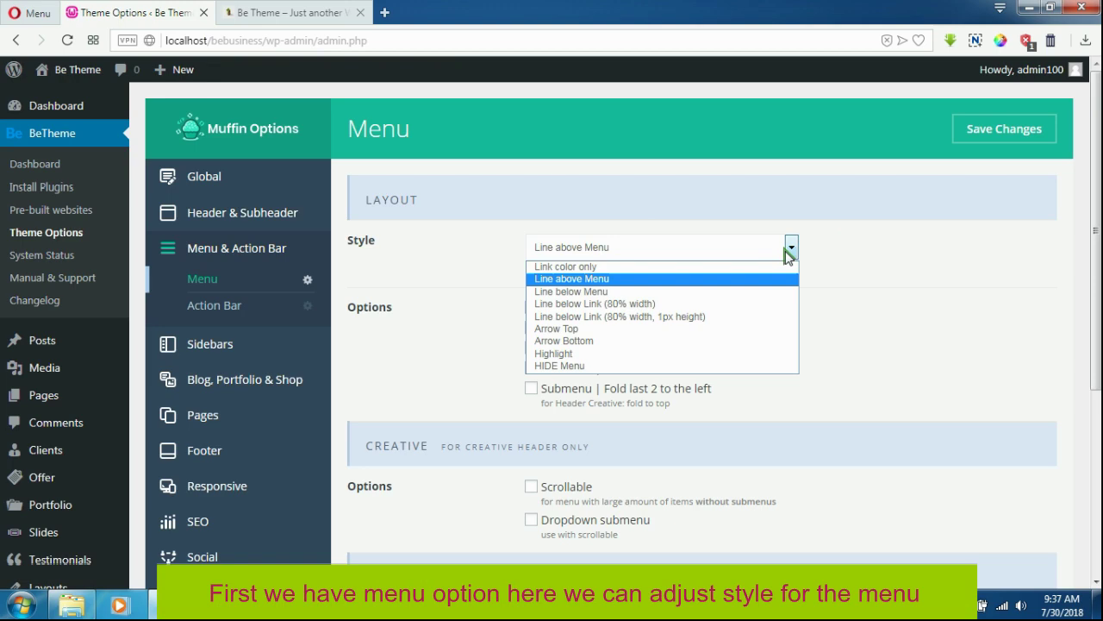
{"action": "left_click", "coordinate": [312, 14]}
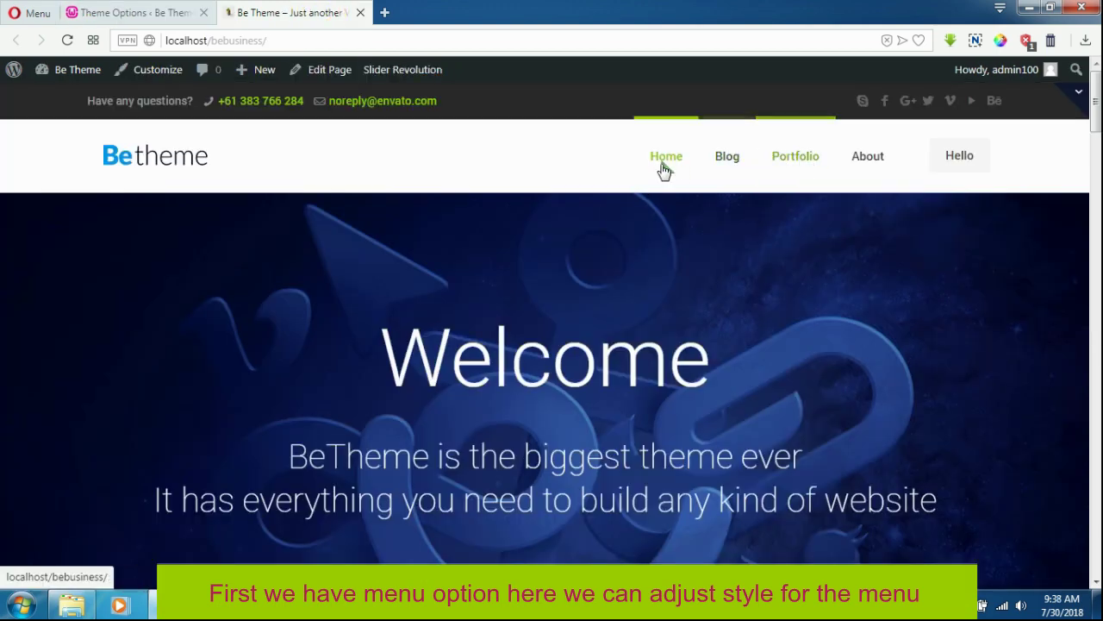
{"action": "left_click", "coordinate": [147, 21]}
{"action": "left_click", "coordinate": [667, 255]}
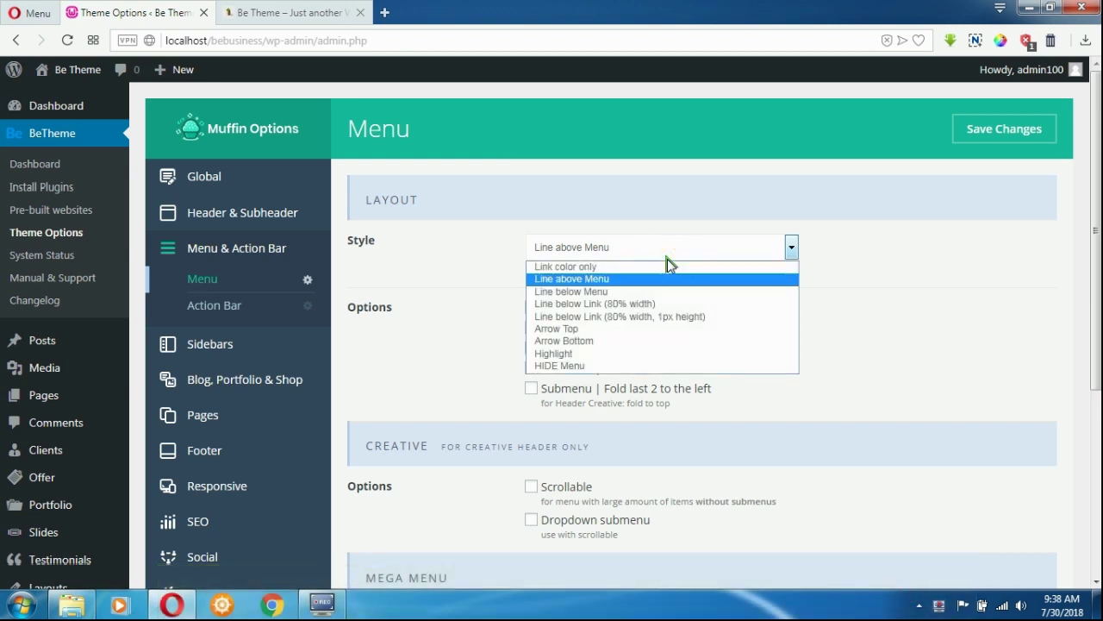
{"action": "left_click", "coordinate": [552, 329]}
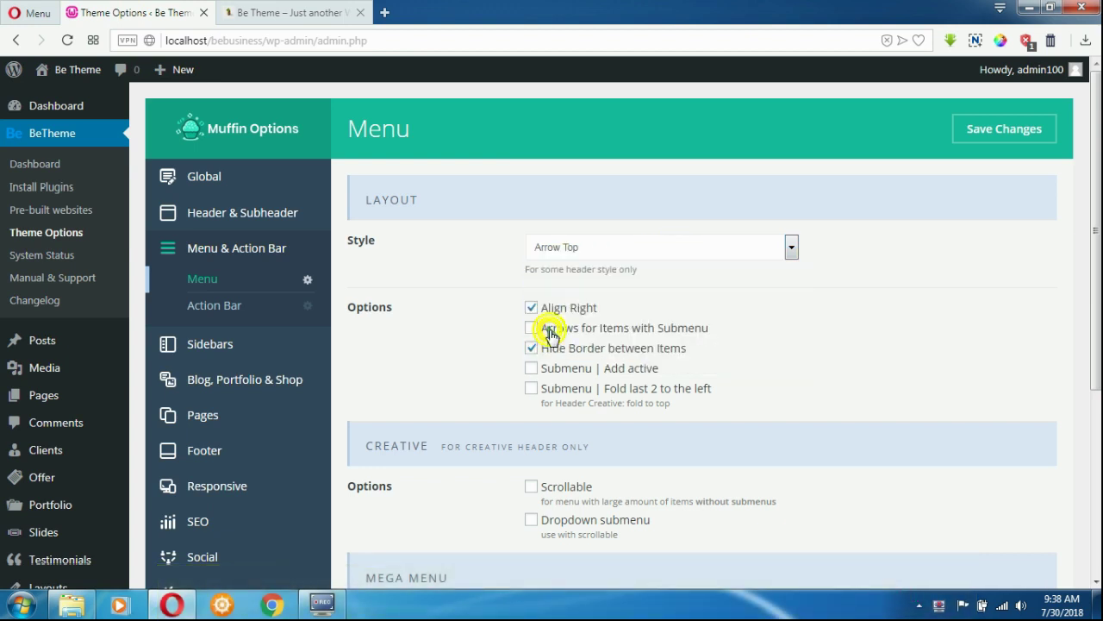
{"action": "left_click", "coordinate": [979, 138]}
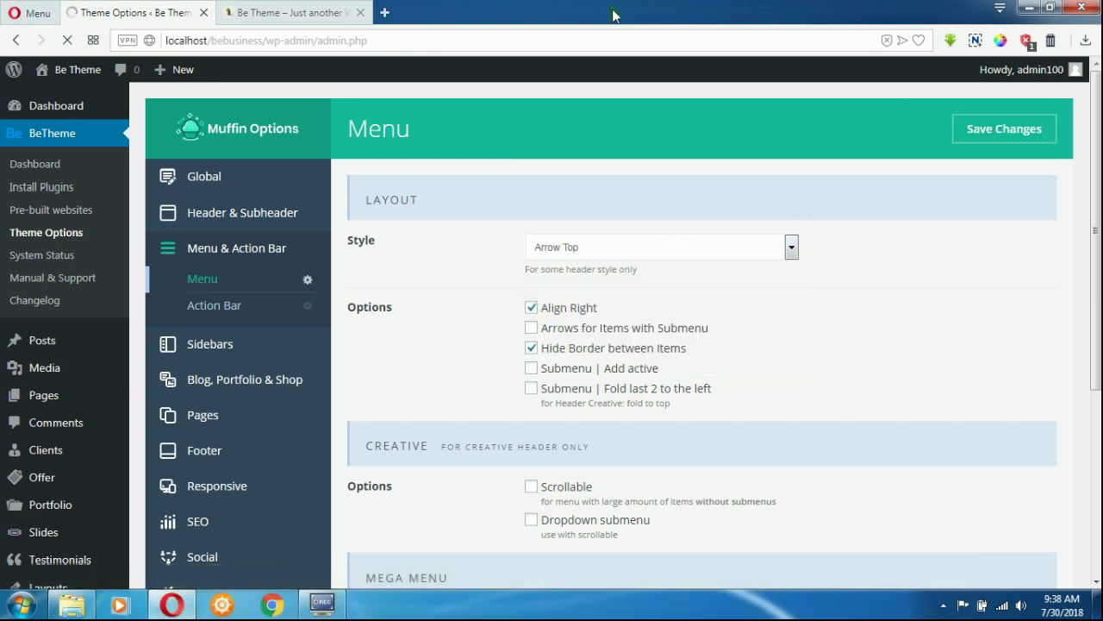
{"action": "left_click", "coordinate": [288, 12]}
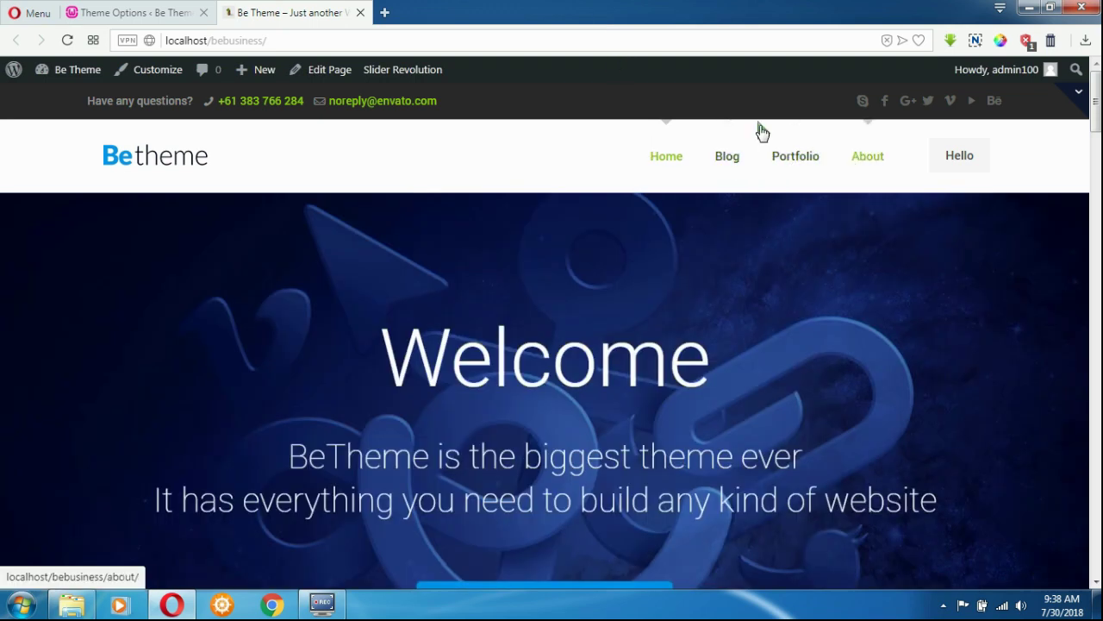
{"action": "left_click", "coordinate": [155, 12]}
Change the menu style to Line below Link (80% width, 1px height) and preview it
{"action": "left_click", "coordinate": [626, 247]}
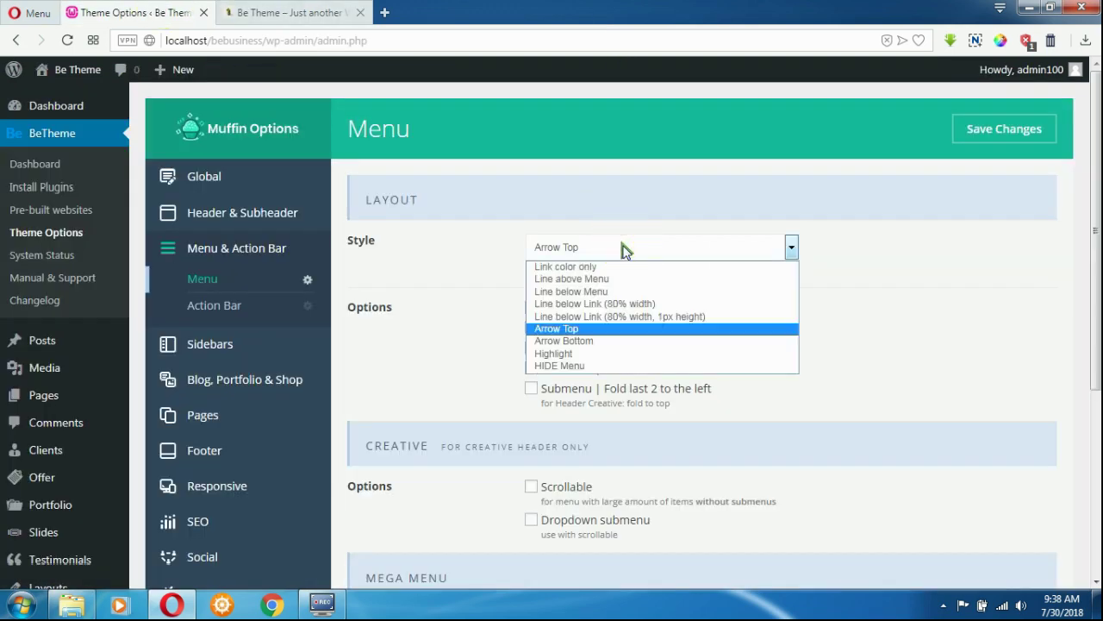
{"action": "left_click", "coordinate": [613, 317]}
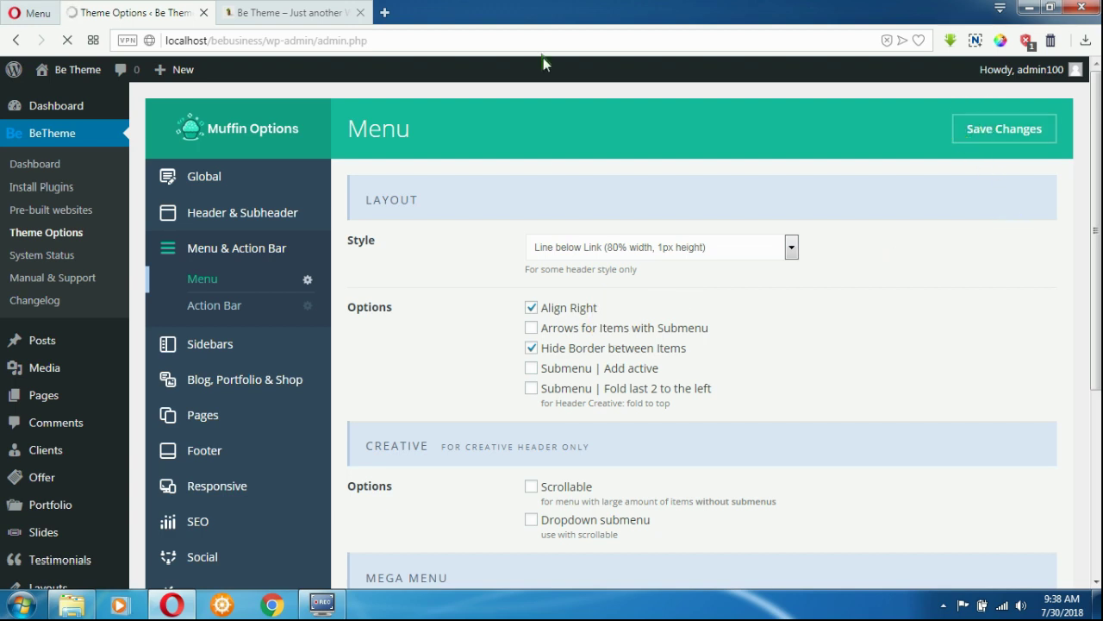
{"action": "left_click", "coordinate": [293, 10]}
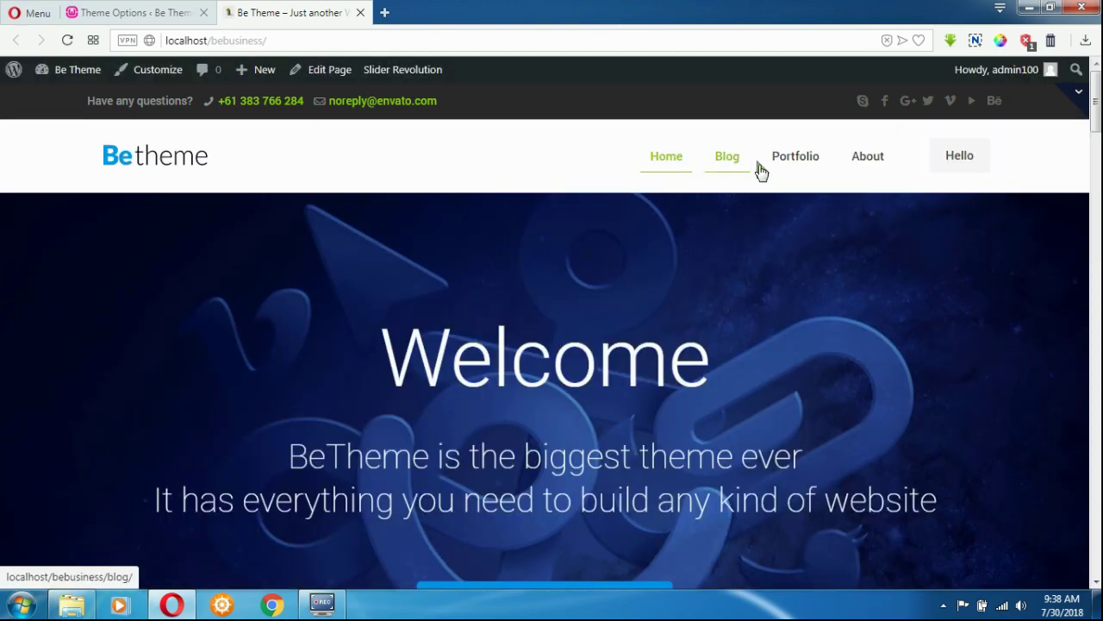
Turn off Align Right for the menu, save, and reload the site to check
{"action": "left_click", "coordinate": [181, 13]}
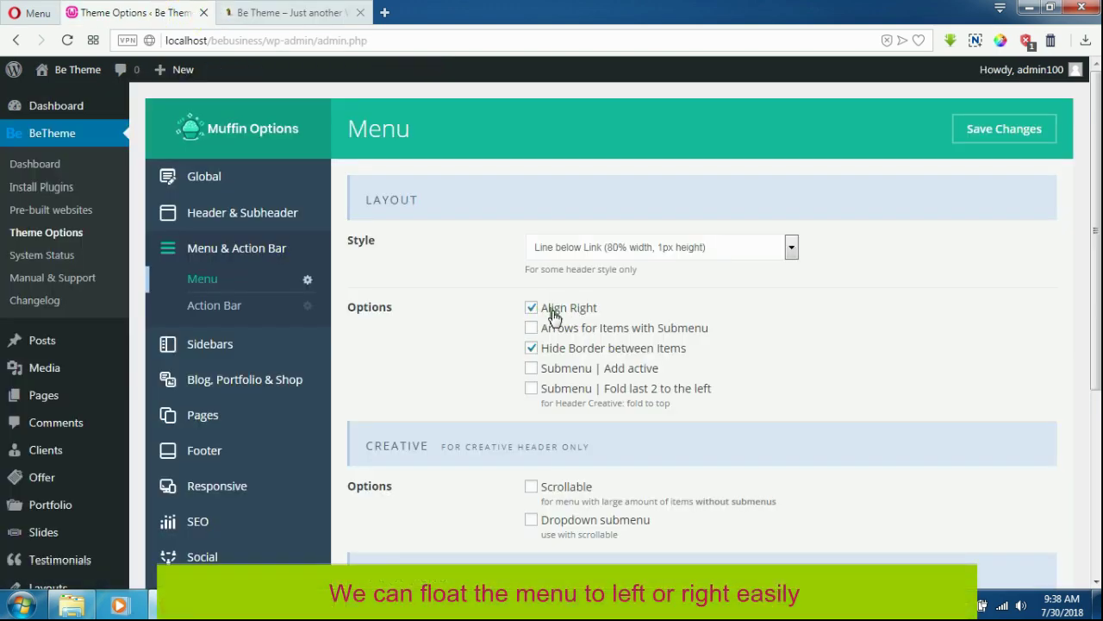
{"action": "left_click", "coordinate": [533, 311]}
{"action": "left_click", "coordinate": [995, 129]}
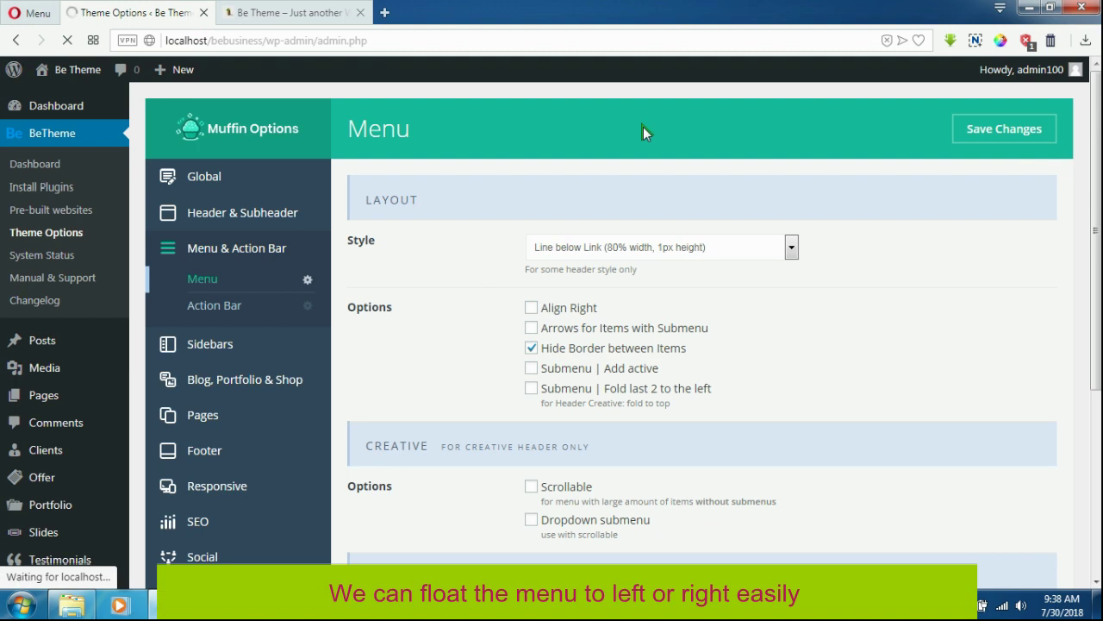
{"action": "left_click", "coordinate": [285, 12]}
{"action": "left_click", "coordinate": [68, 41]}
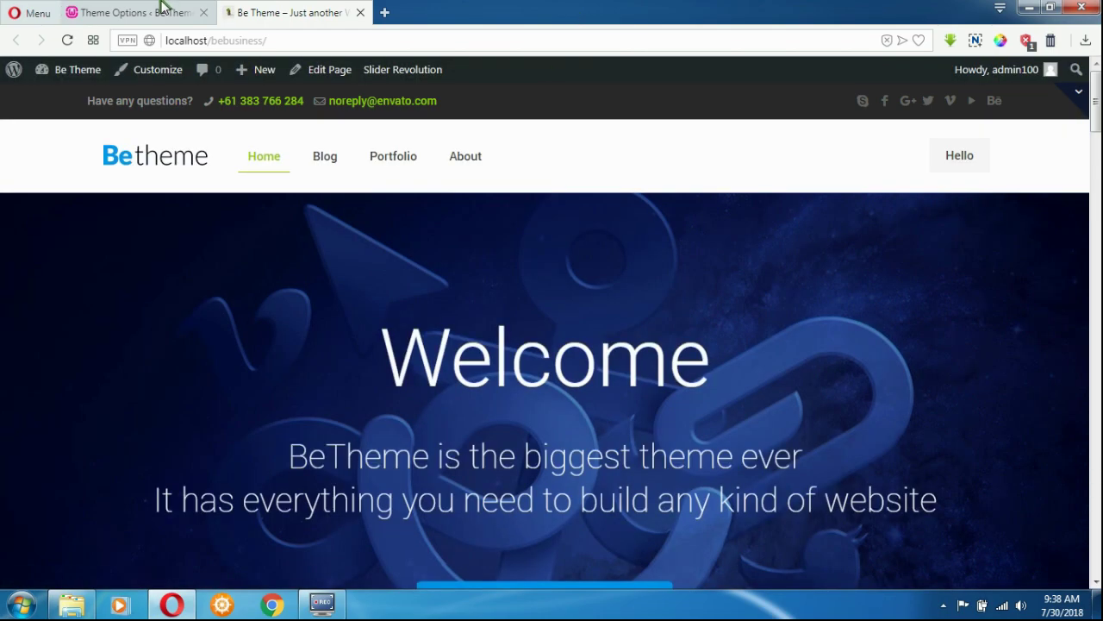
Enable Submenu | Add active, save, and verify it on the reloaded site
{"action": "left_click", "coordinate": [159, 10]}
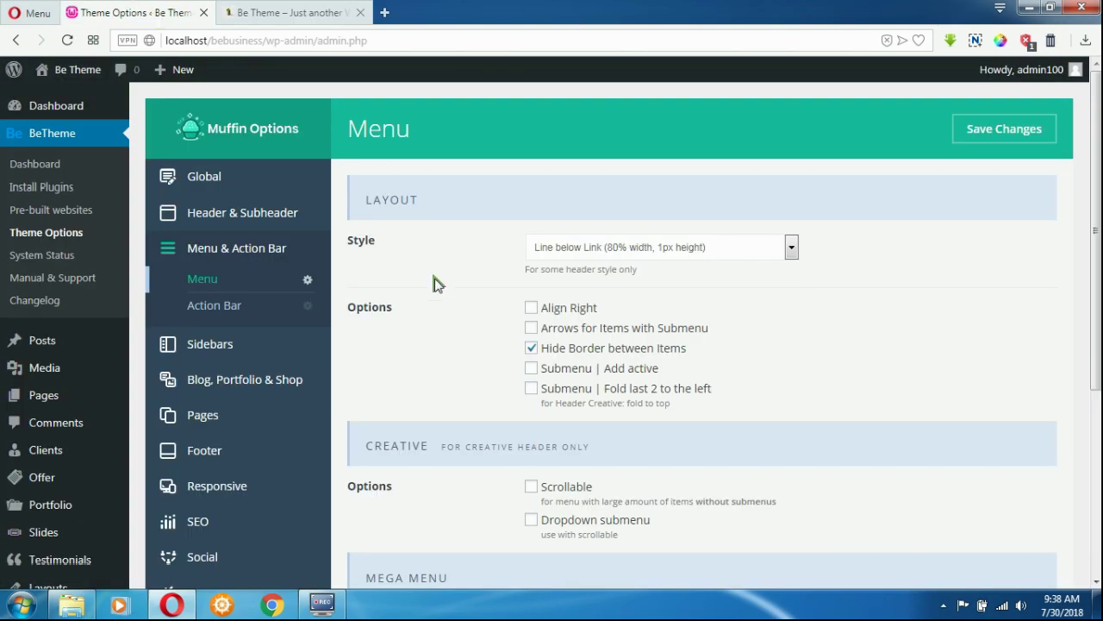
{"action": "left_click", "coordinate": [531, 368]}
{"action": "left_click", "coordinate": [977, 129]}
{"action": "left_click", "coordinate": [270, 13]}
{"action": "left_click", "coordinate": [68, 39]}
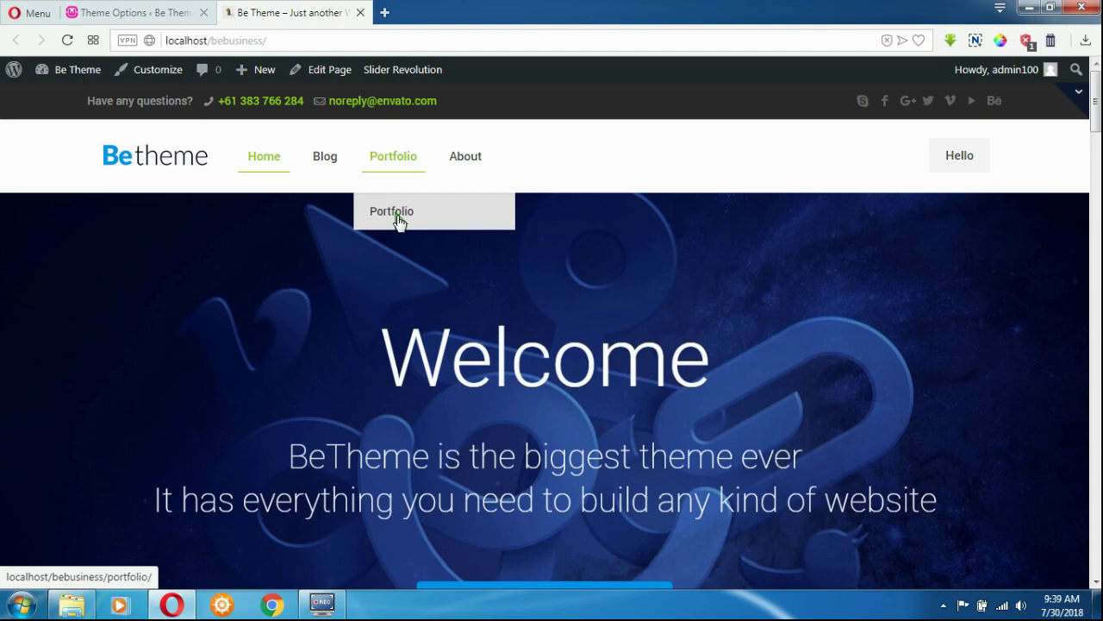
{"action": "left_click", "coordinate": [172, 12]}
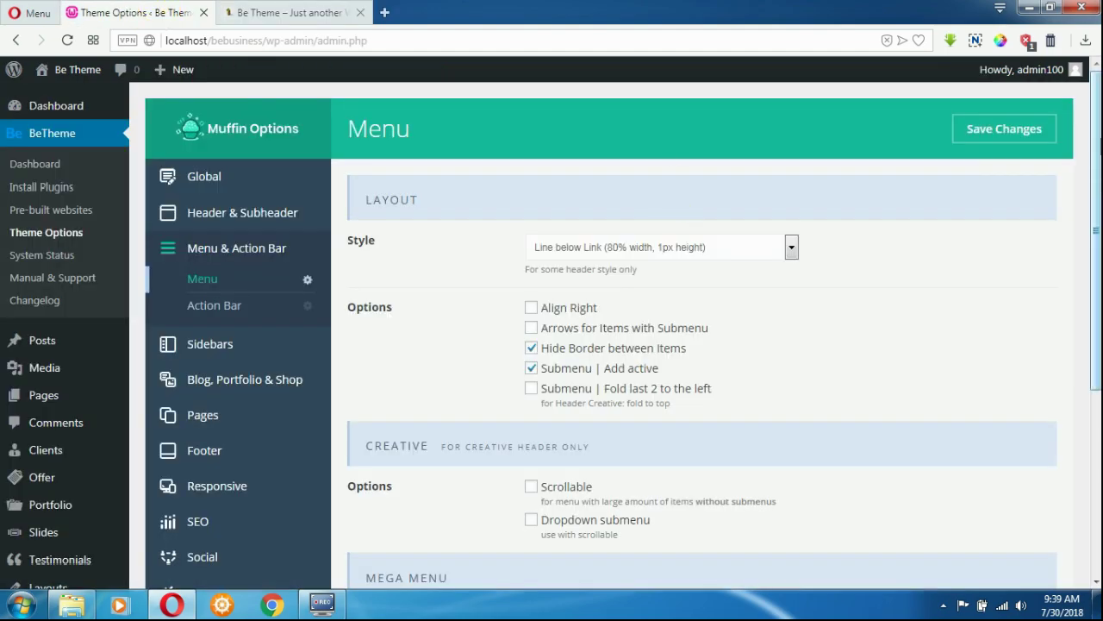
{"action": "scroll", "coordinate": [685, 178], "scroll_direction": "down", "scroll_amount": 1}
{"action": "scroll", "coordinate": [360, 323], "scroll_direction": "down", "scroll_amount": 1}
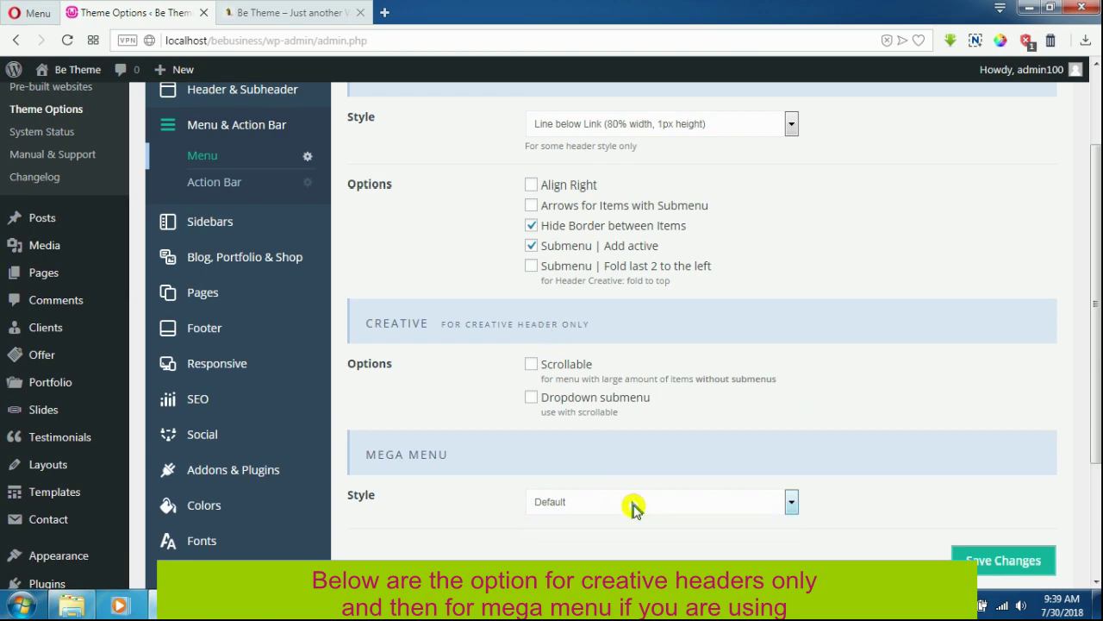
{"action": "scroll", "coordinate": [1093, 259], "scroll_direction": "up", "scroll_amount": 2}
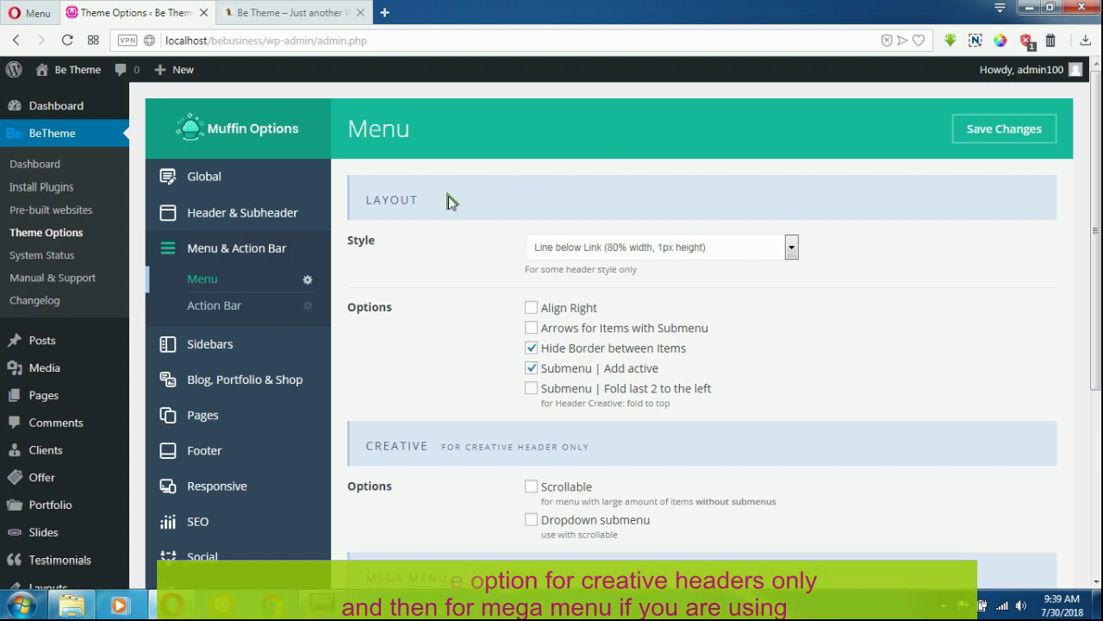
Switch the Action Bar off, save, and confirm the contact bar is gone from the site
{"action": "left_click", "coordinate": [216, 307]}
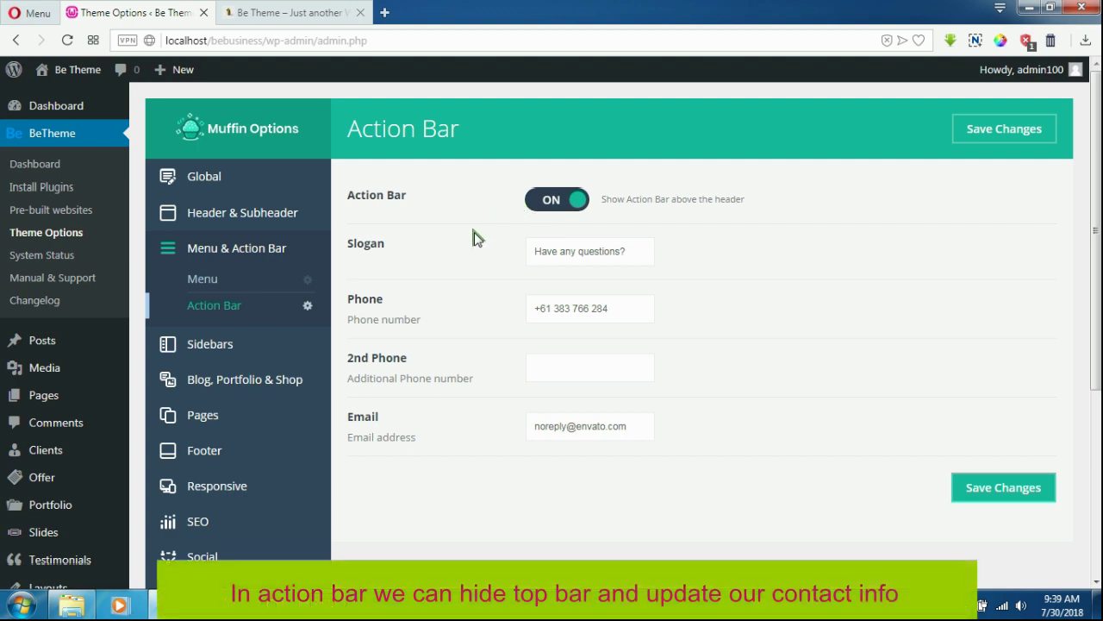
{"action": "left_click", "coordinate": [334, 14]}
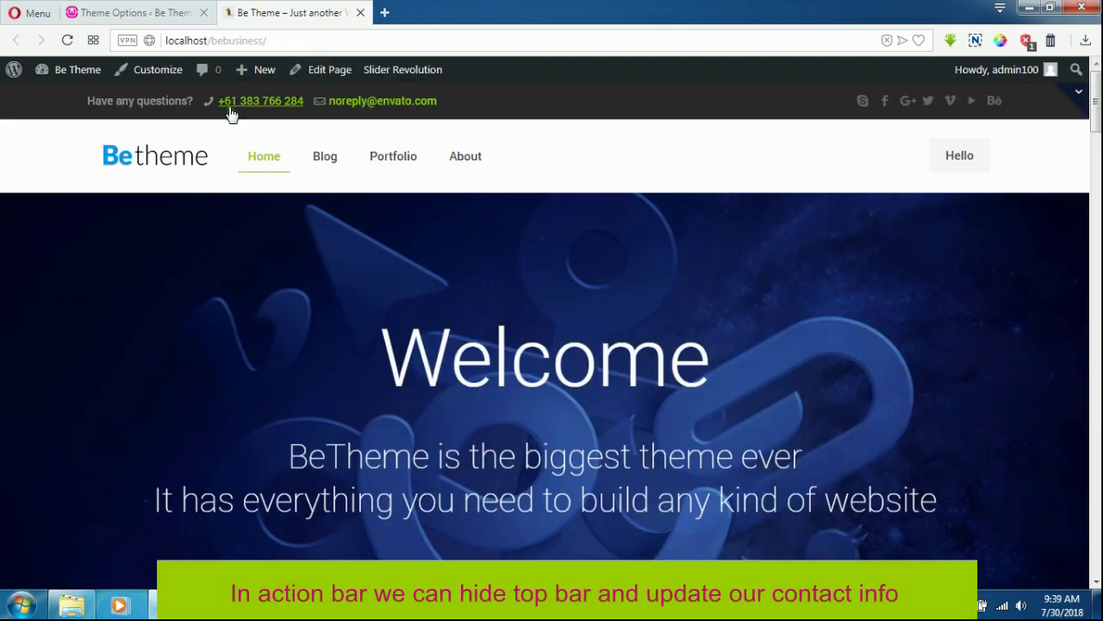
{"action": "left_click", "coordinate": [165, 12]}
{"action": "left_click", "coordinate": [550, 205]}
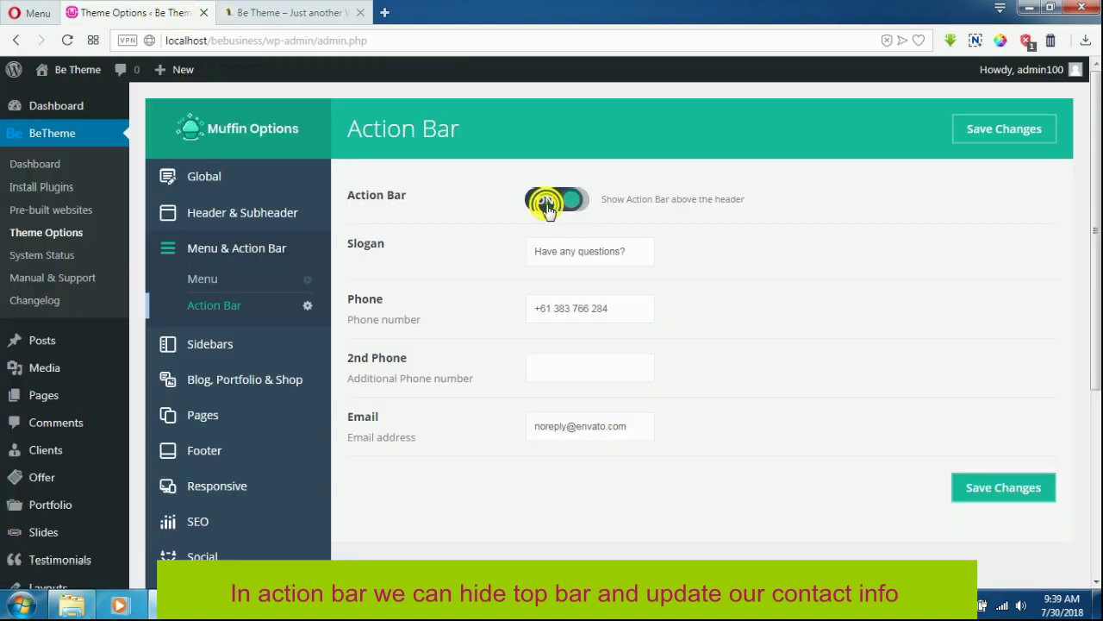
{"action": "left_click", "coordinate": [979, 131]}
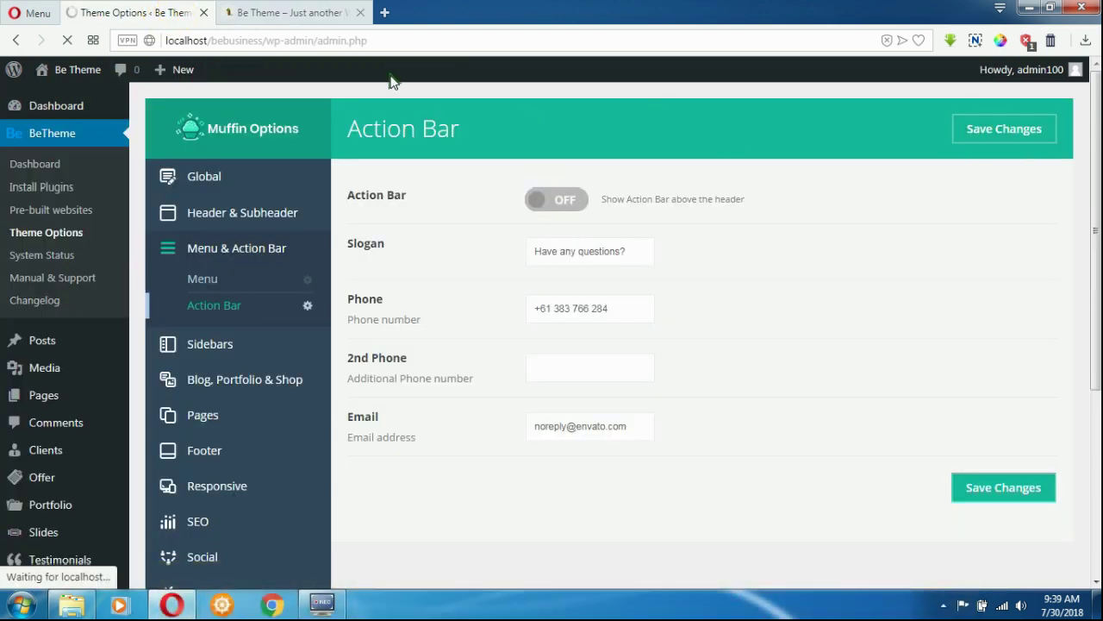
{"action": "left_click", "coordinate": [290, 13]}
{"action": "left_click", "coordinate": [69, 42]}
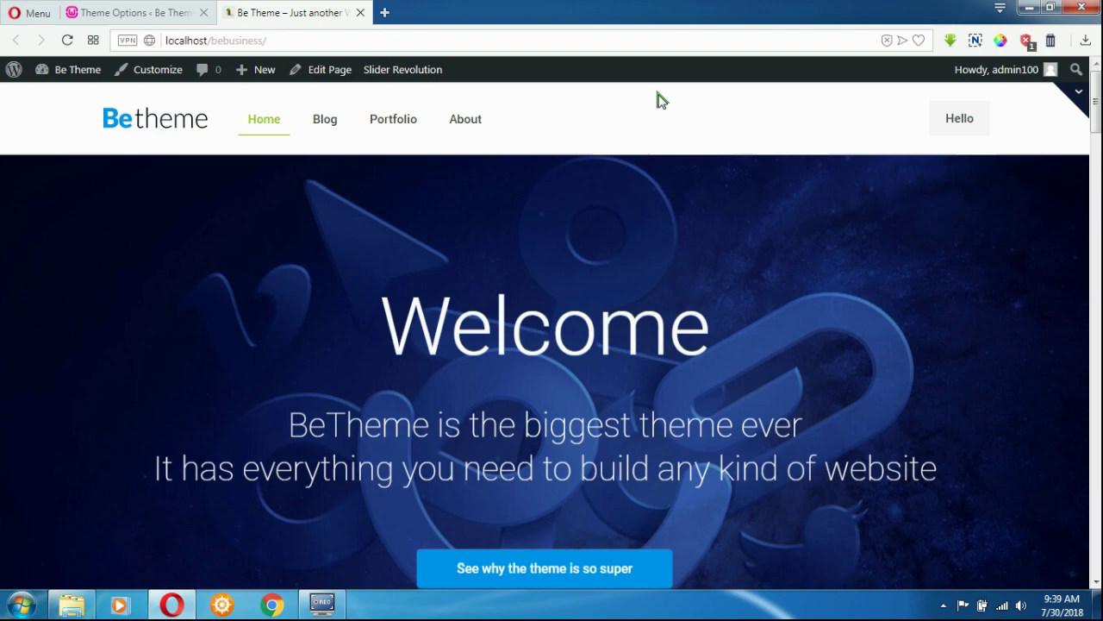
Re-enable the Action Bar with phone +61 123456, save, and check it on the site
{"action": "left_click", "coordinate": [135, 14]}
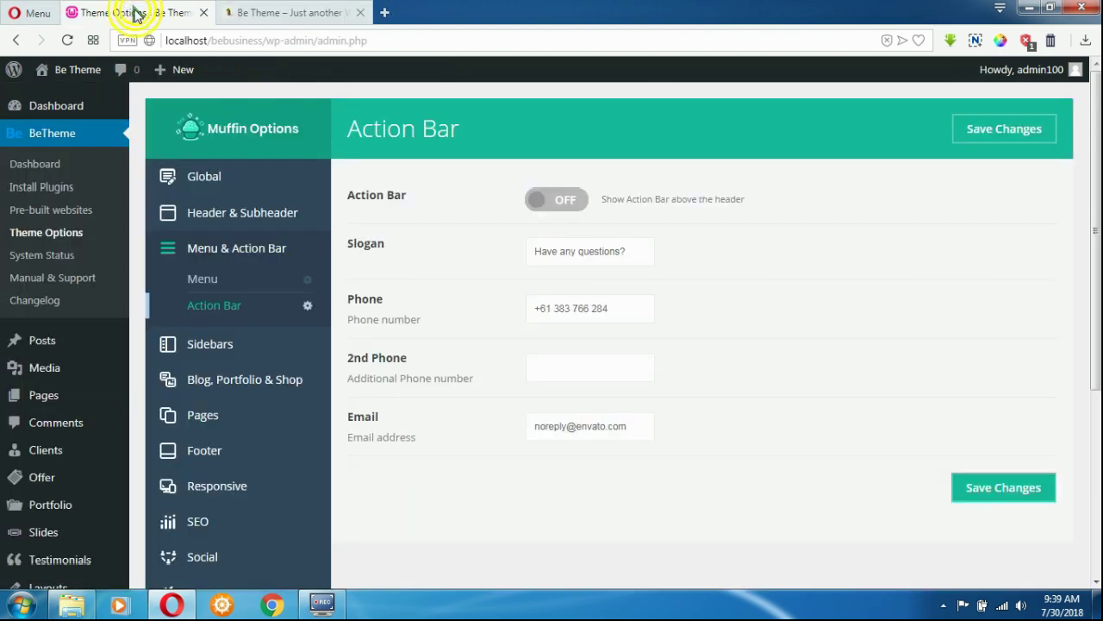
{"action": "left_click", "coordinate": [552, 201]}
{"action": "left_click_drag", "start_coordinate": [648, 255], "coordinate": [540, 254]}
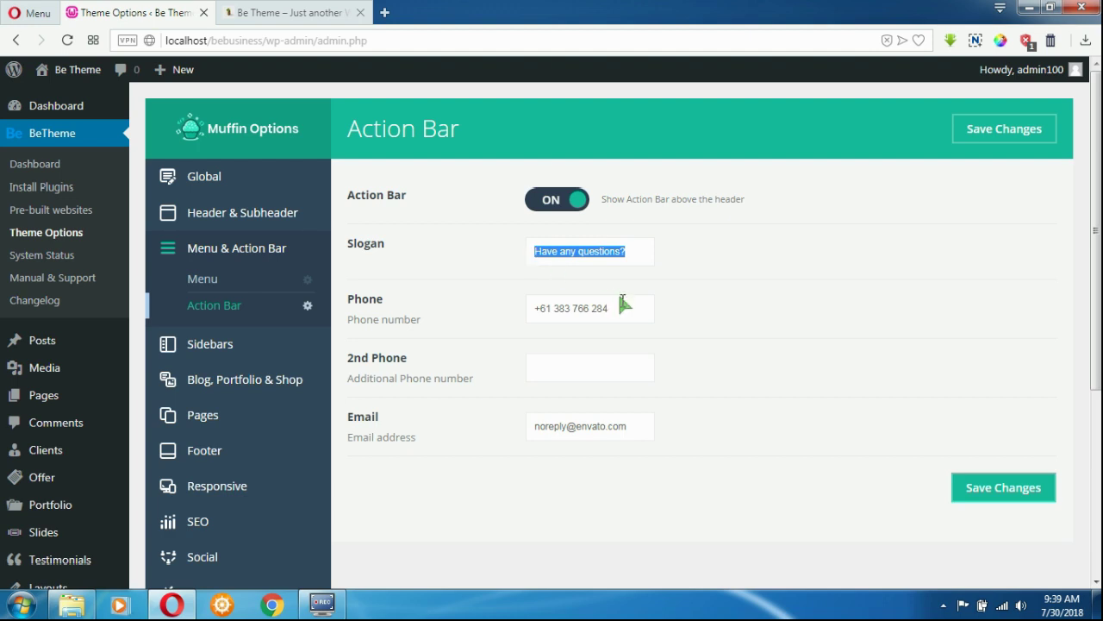
{"action": "left_click_drag", "start_coordinate": [553, 309], "coordinate": [642, 308]}
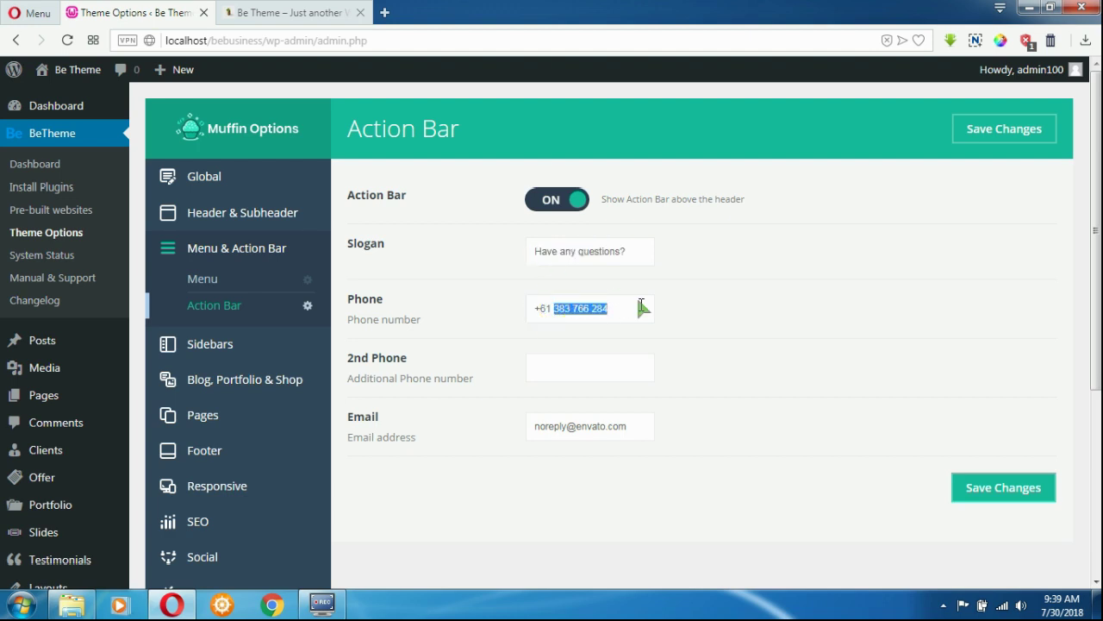
{"action": "type", "text": "123456"}
{"action": "left_click", "coordinate": [1009, 487]}
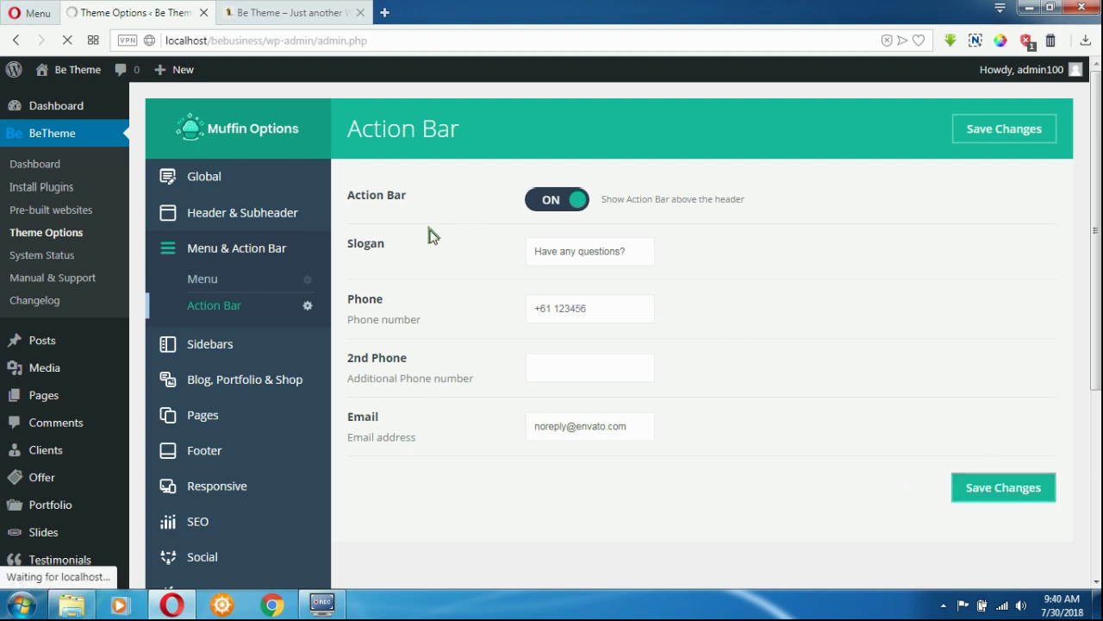
{"action": "left_click", "coordinate": [284, 12]}
{"action": "left_click", "coordinate": [66, 40]}
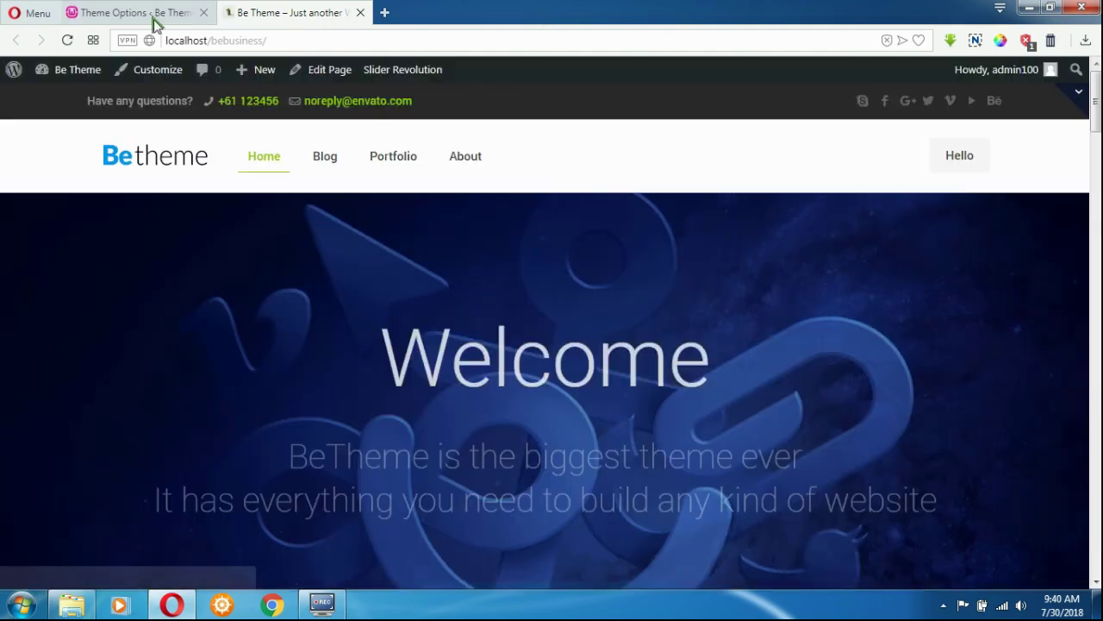
{"action": "left_click", "coordinate": [143, 12]}
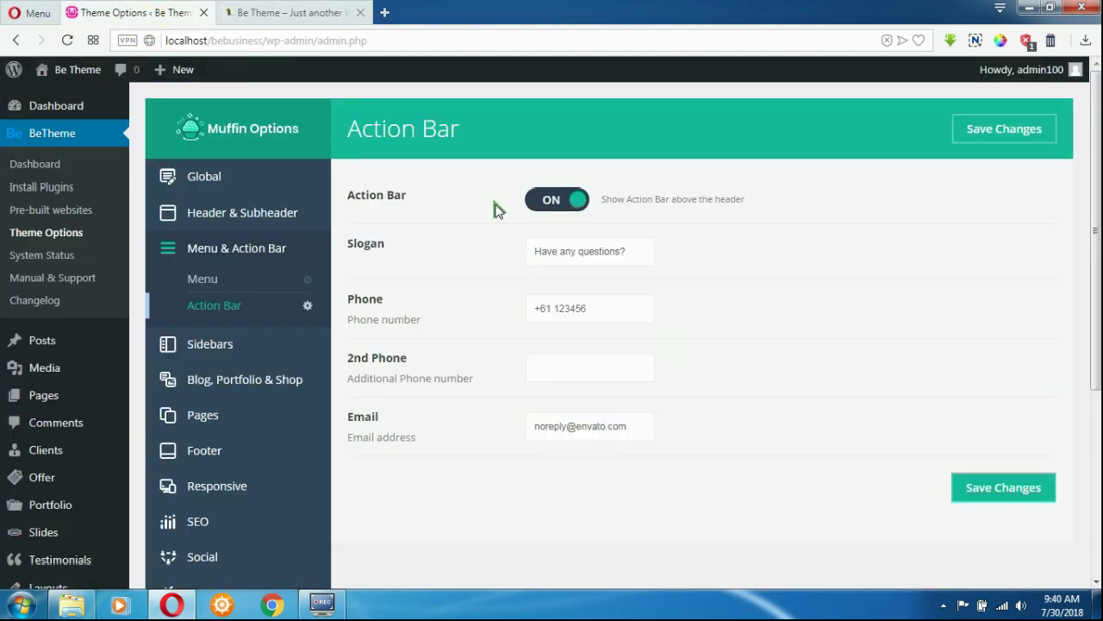
{"action": "scroll", "coordinate": [743, 207], "scroll_direction": "down", "scroll_amount": 2}
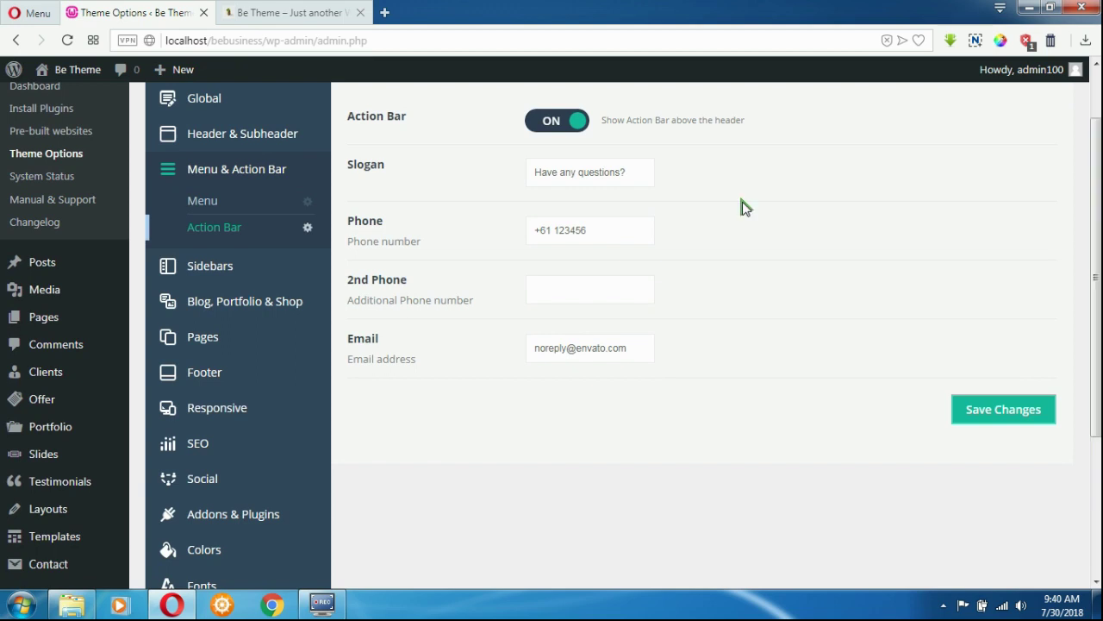
Add two custom sidebars named 'sidebar' and 'sidebar 2'
{"action": "left_click", "coordinate": [220, 268]}
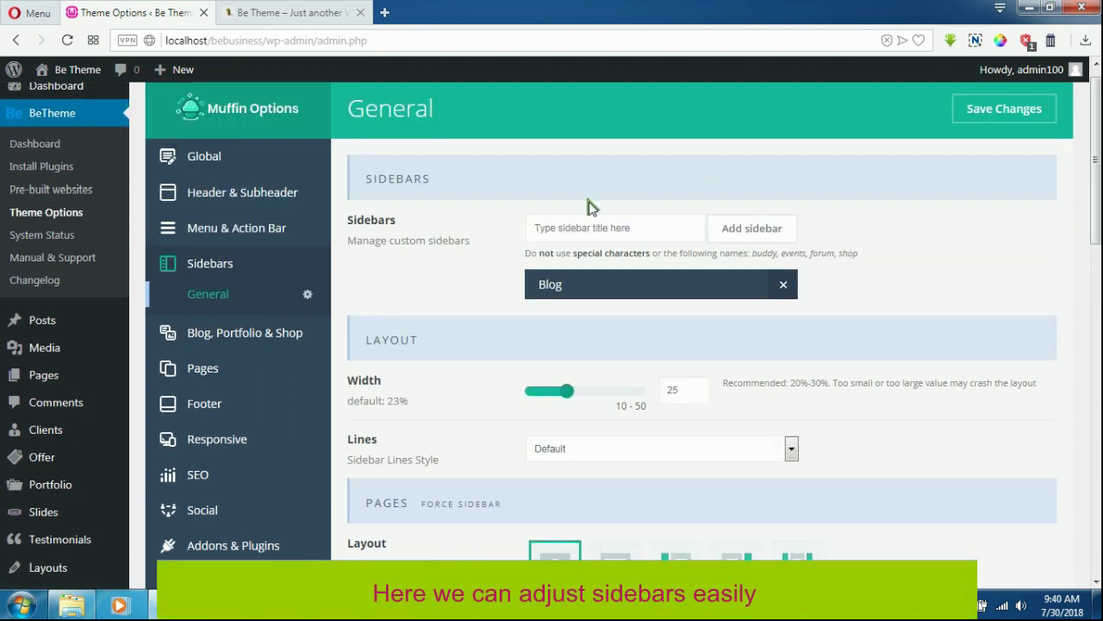
{"action": "left_click", "coordinate": [632, 227]}
{"action": "type", "text": "sidebar"}
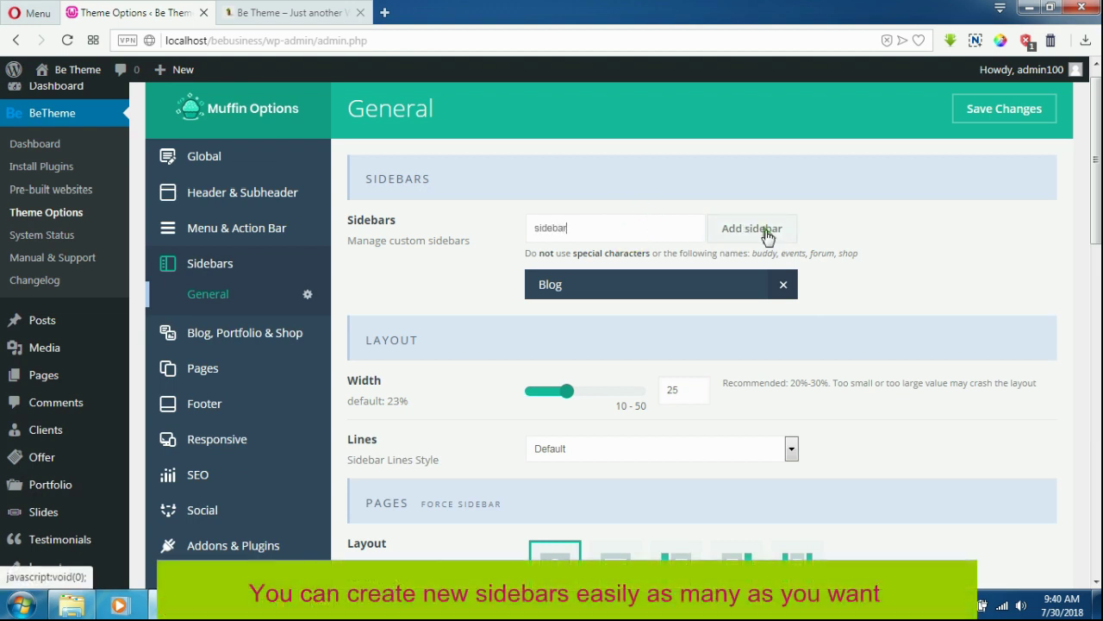
{"action": "left_click", "coordinate": [752, 227]}
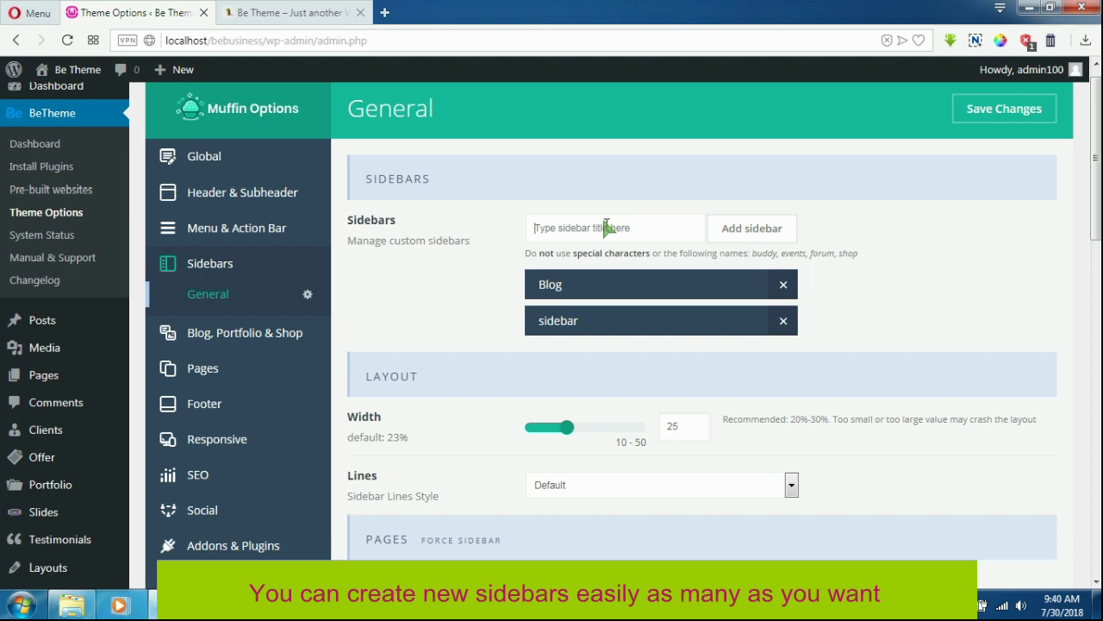
{"action": "left_click", "coordinate": [606, 227]}
{"action": "type", "text": "sidebar 2"}
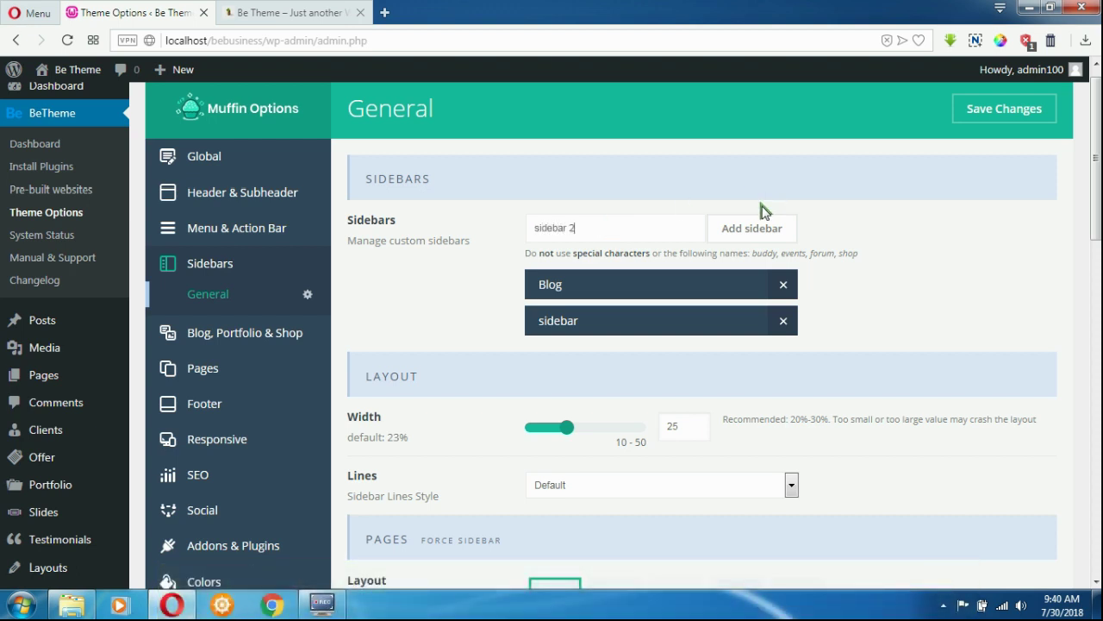
{"action": "left_click", "coordinate": [748, 227]}
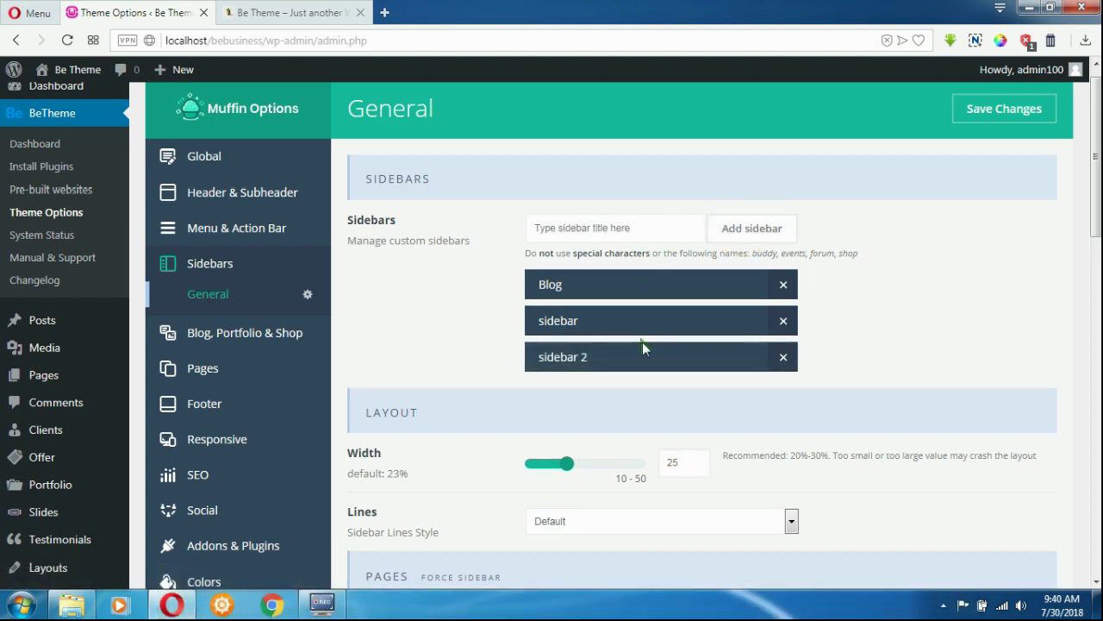
Set the sidebar width to 22, leaving the lines style at Default
{"action": "scroll", "coordinate": [595, 366], "scroll_direction": "down", "scroll_amount": 3}
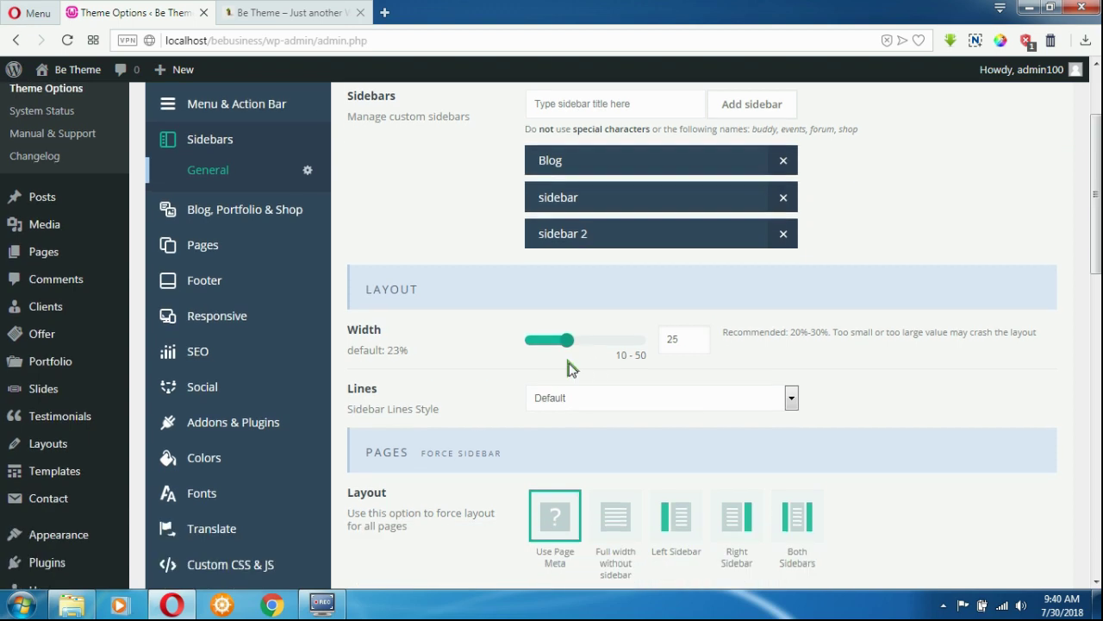
{"action": "left_click", "coordinate": [574, 340]}
{"action": "left_click_drag", "start_coordinate": [573, 343], "coordinate": [566, 349]}
{"action": "left_click", "coordinate": [790, 401]}
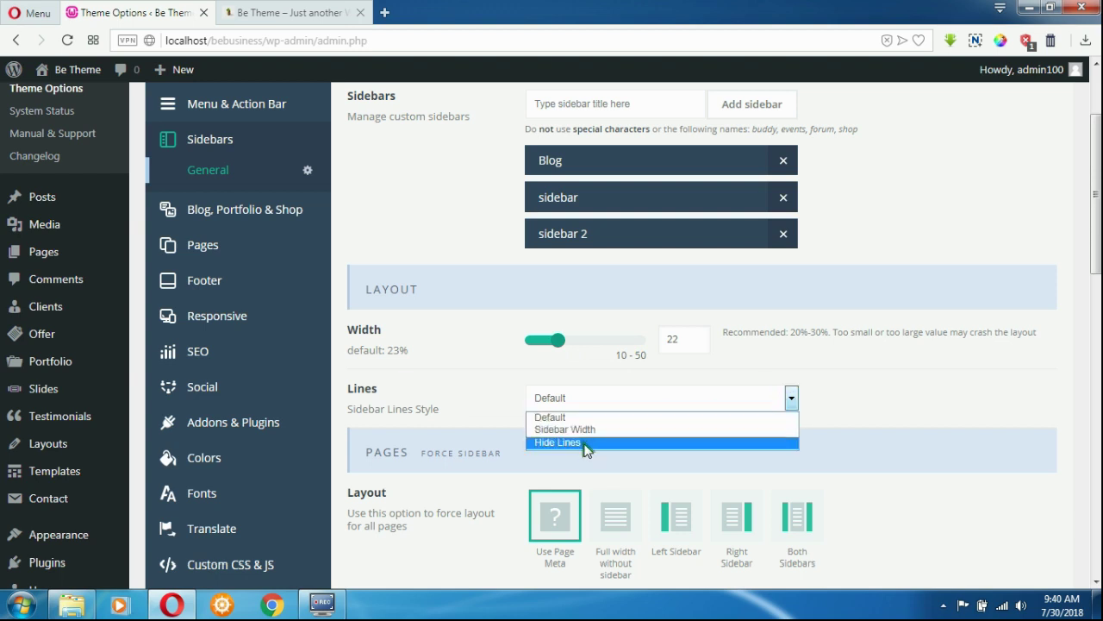
{"action": "left_click", "coordinate": [894, 413]}
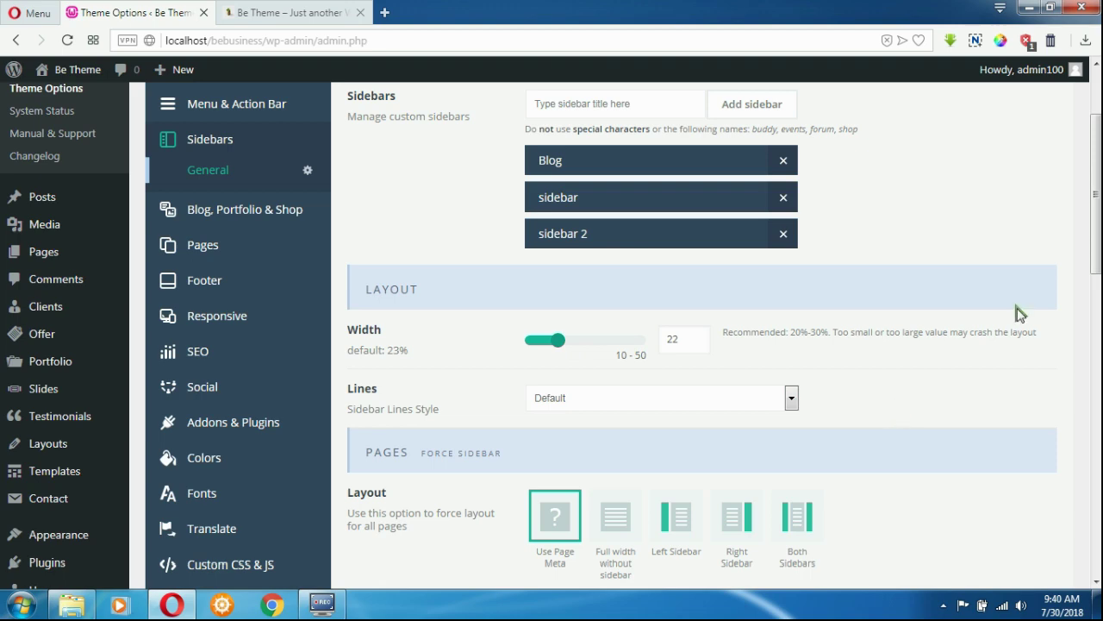
Force all pages to a Left Sidebar layout using the blog sidebar and save
{"action": "scroll", "coordinate": [552, 247], "scroll_direction": "down", "scroll_amount": 2}
{"action": "scroll", "coordinate": [552, 247], "scroll_direction": "down", "scroll_amount": 1}
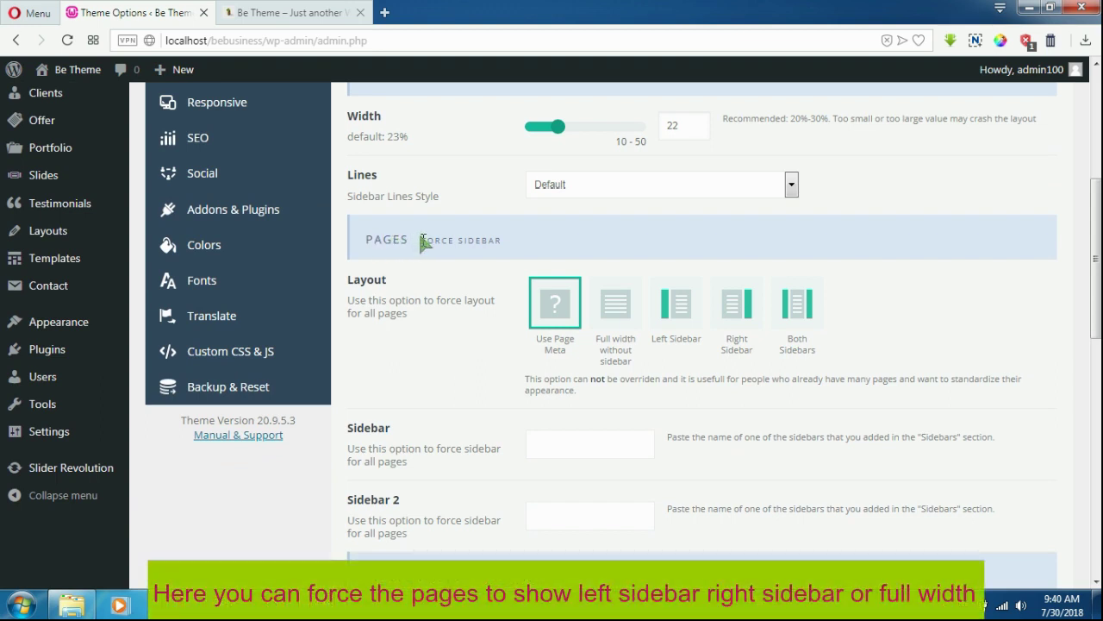
{"action": "left_click_drag", "start_coordinate": [421, 241], "coordinate": [502, 237]}
{"action": "left_click", "coordinate": [577, 238]}
{"action": "left_click", "coordinate": [677, 311]}
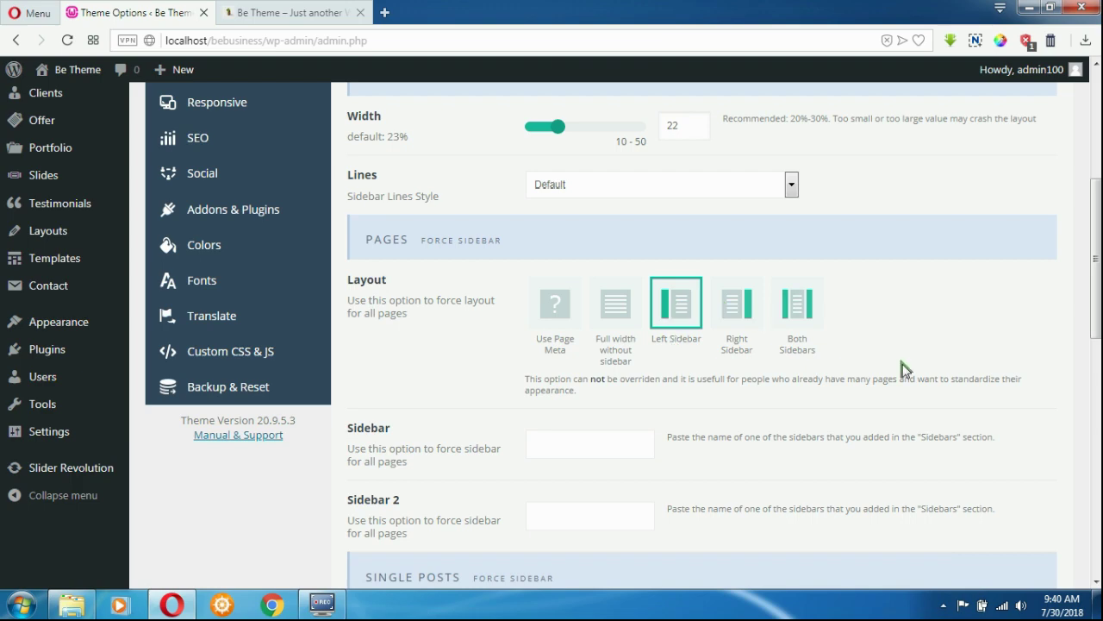
{"action": "left_click_drag", "start_coordinate": [1095, 241], "coordinate": [1094, 183]}
{"action": "scroll", "coordinate": [712, 360], "scroll_direction": "down", "scroll_amount": 3}
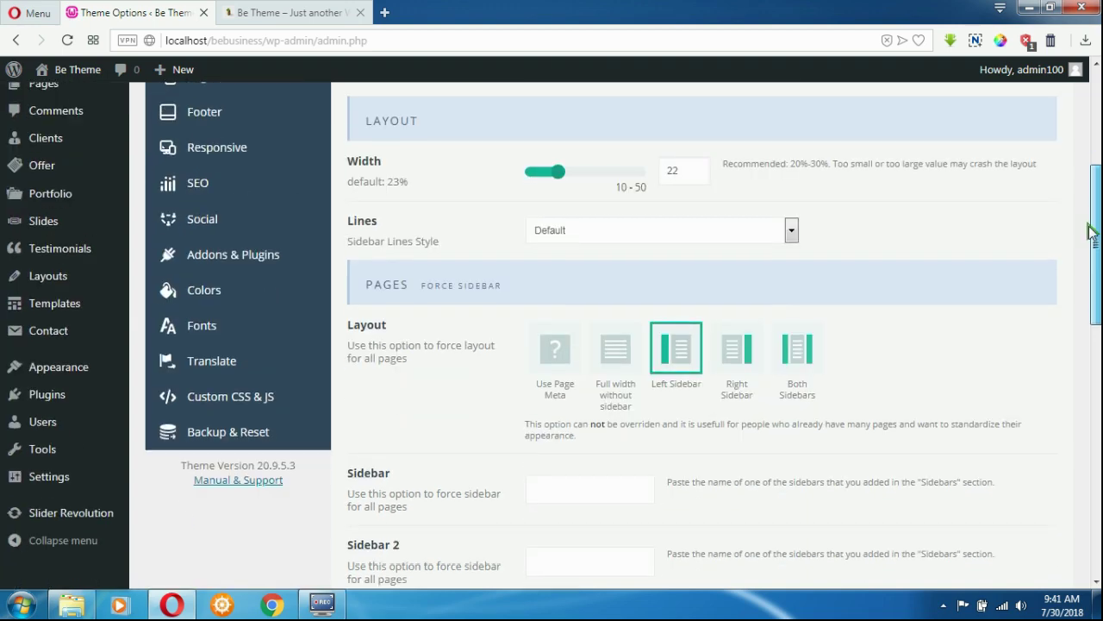
{"action": "left_click", "coordinate": [605, 410]}
{"action": "type", "text": "blog"}
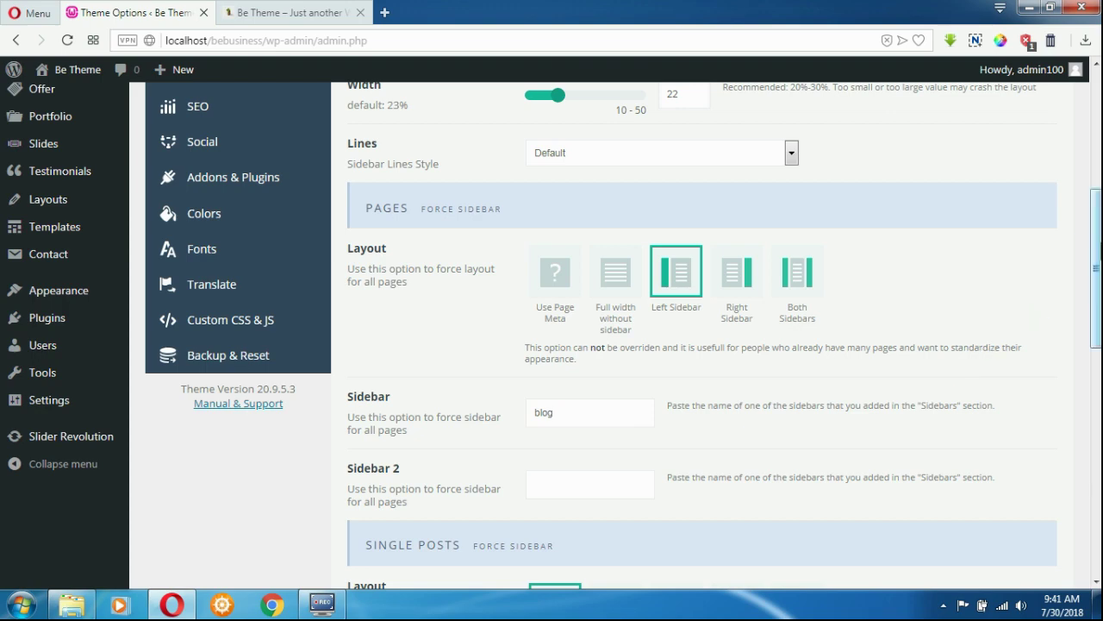
{"action": "left_click_drag", "start_coordinate": [1096, 267], "coordinate": [1004, 150]}
{"action": "left_click", "coordinate": [1000, 142]}
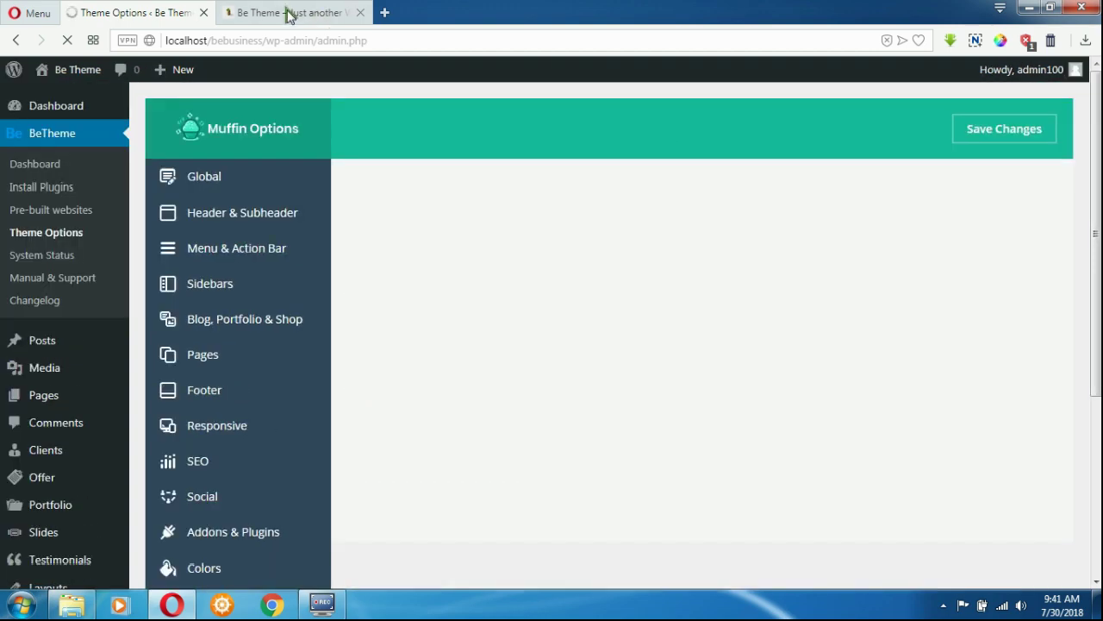
Reload the front page to see the left sidebar with Search, About and Latest posts
{"action": "left_click", "coordinate": [287, 12]}
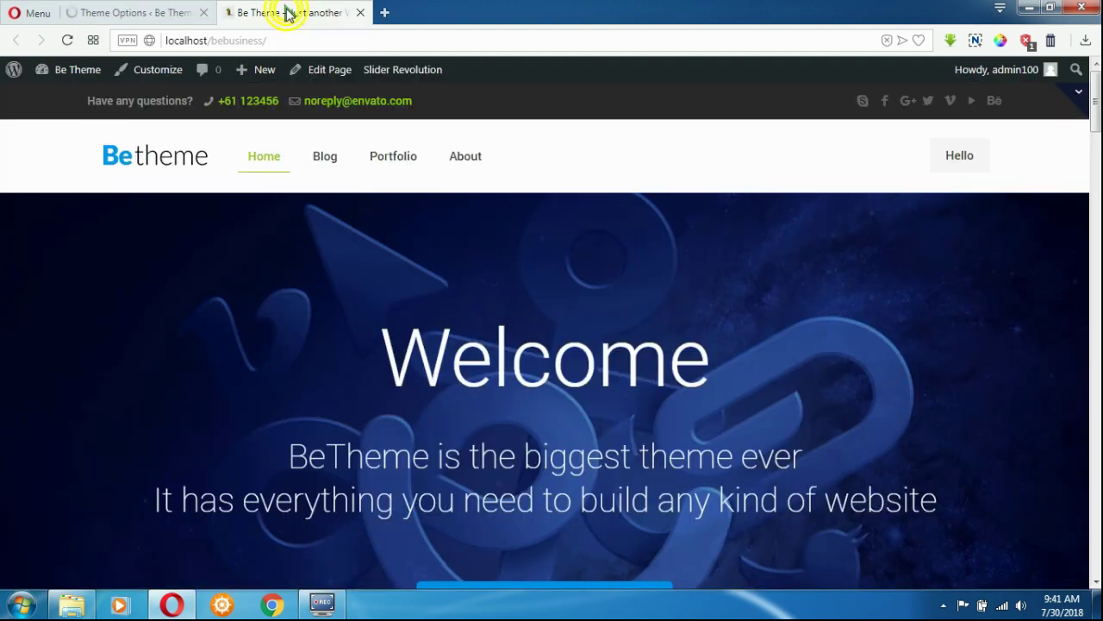
{"action": "left_click", "coordinate": [66, 41]}
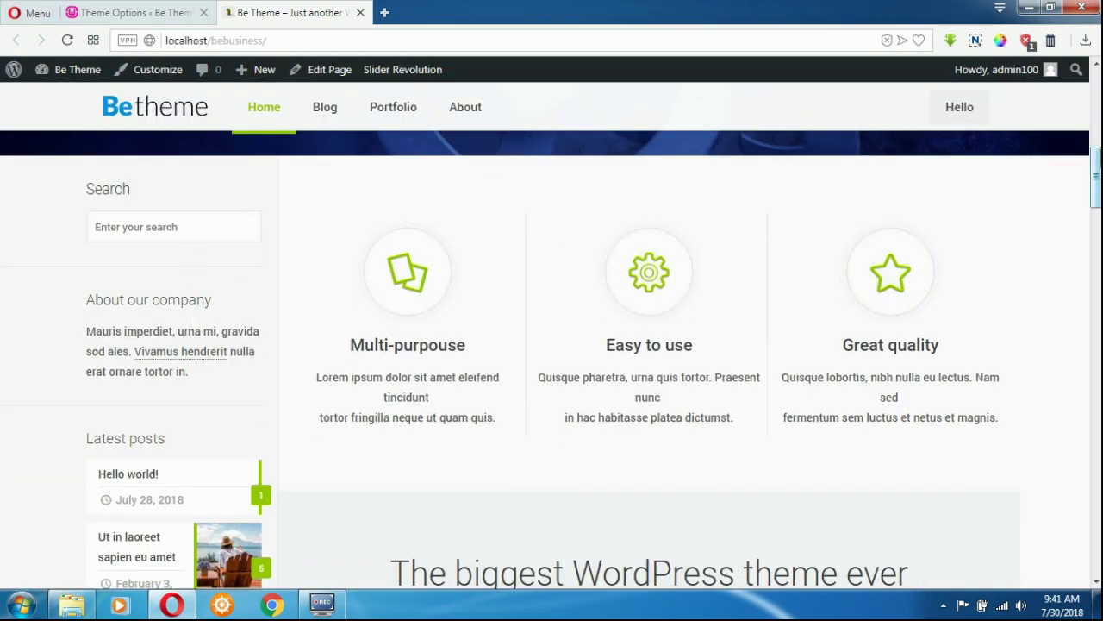
{"action": "scroll", "coordinate": [413, 325], "scroll_direction": "down", "scroll_amount": 5}
{"action": "scroll", "coordinate": [414, 325], "scroll_direction": "up", "scroll_amount": 5}
{"action": "scroll", "coordinate": [414, 325], "scroll_direction": "up", "scroll_amount": 1}
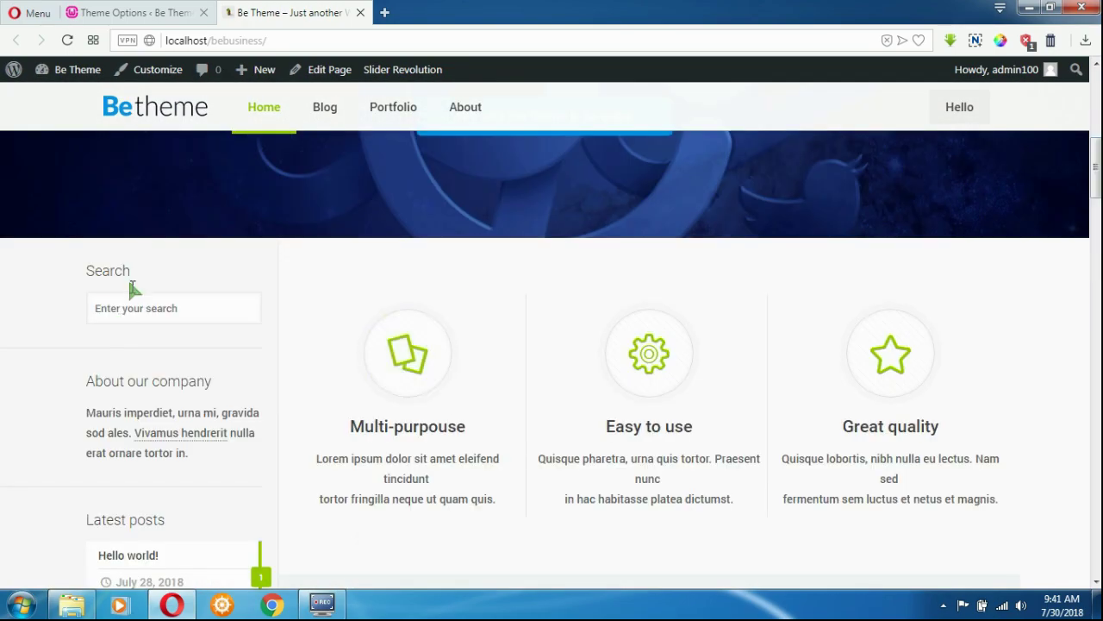
{"action": "left_click", "coordinate": [130, 12]}
Return Pages Force Sidebar to Use Page Meta and save the sidebar settings
{"action": "left_click_drag", "start_coordinate": [1091, 121], "coordinate": [1088, 260]}
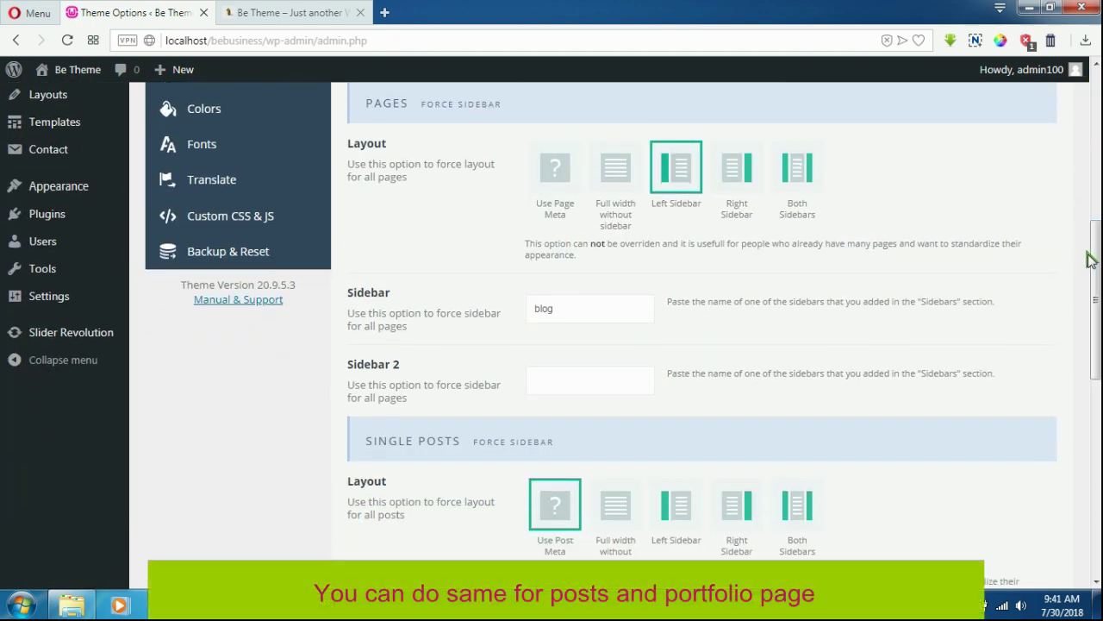
{"action": "left_click", "coordinate": [556, 178]}
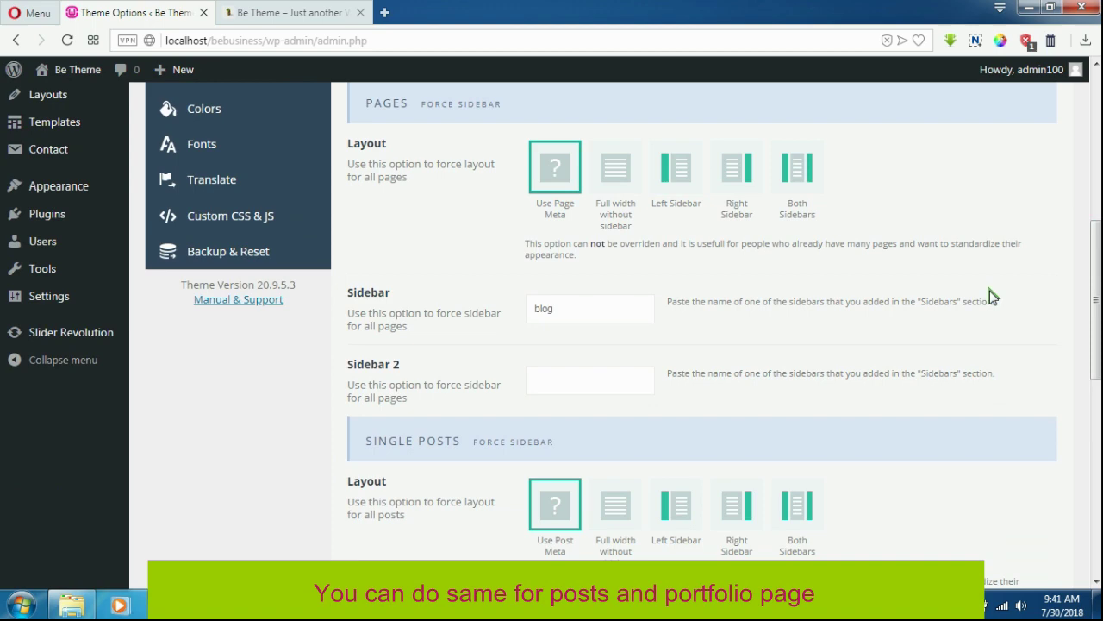
{"action": "scroll", "coordinate": [991, 296], "scroll_direction": "down", "scroll_amount": 3}
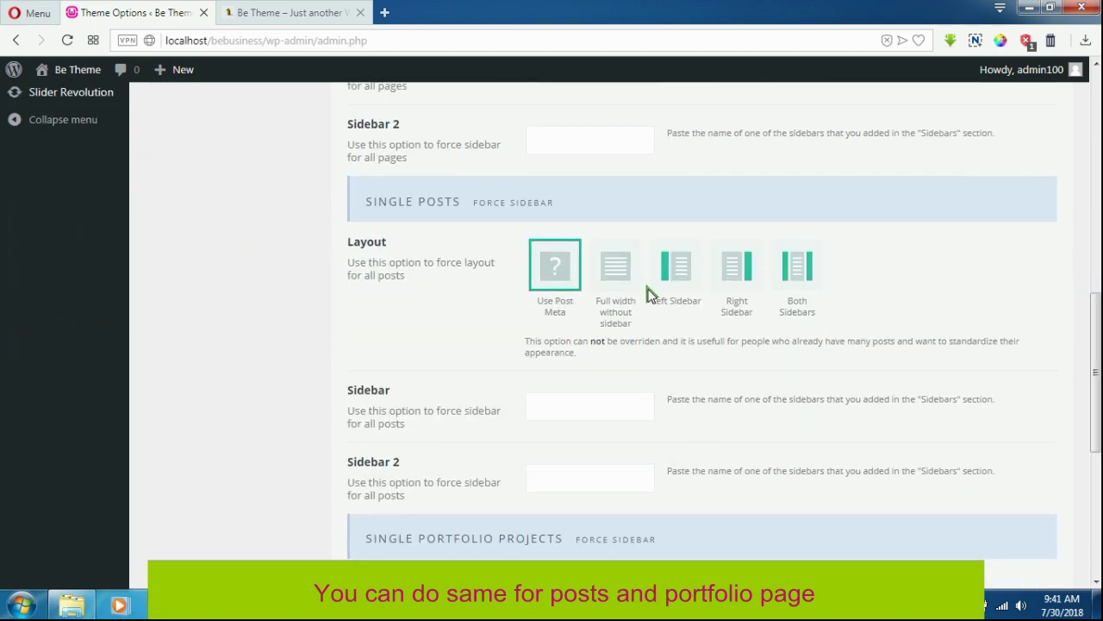
{"action": "scroll", "coordinate": [651, 293], "scroll_direction": "down", "scroll_amount": 4}
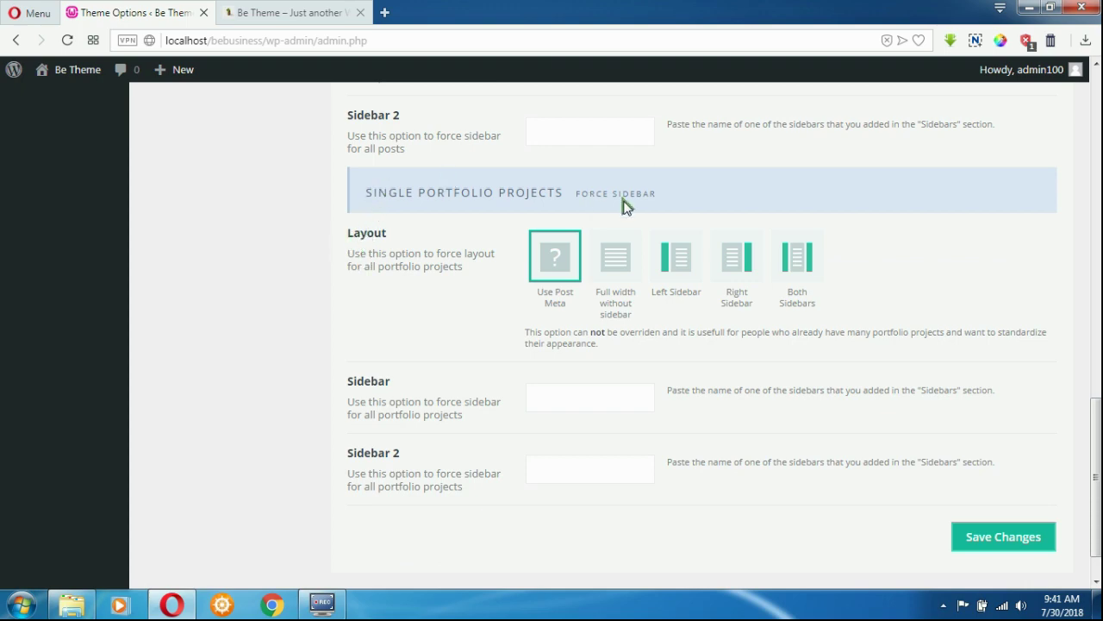
{"action": "left_click_drag", "start_coordinate": [1095, 474], "coordinate": [1096, 121]}
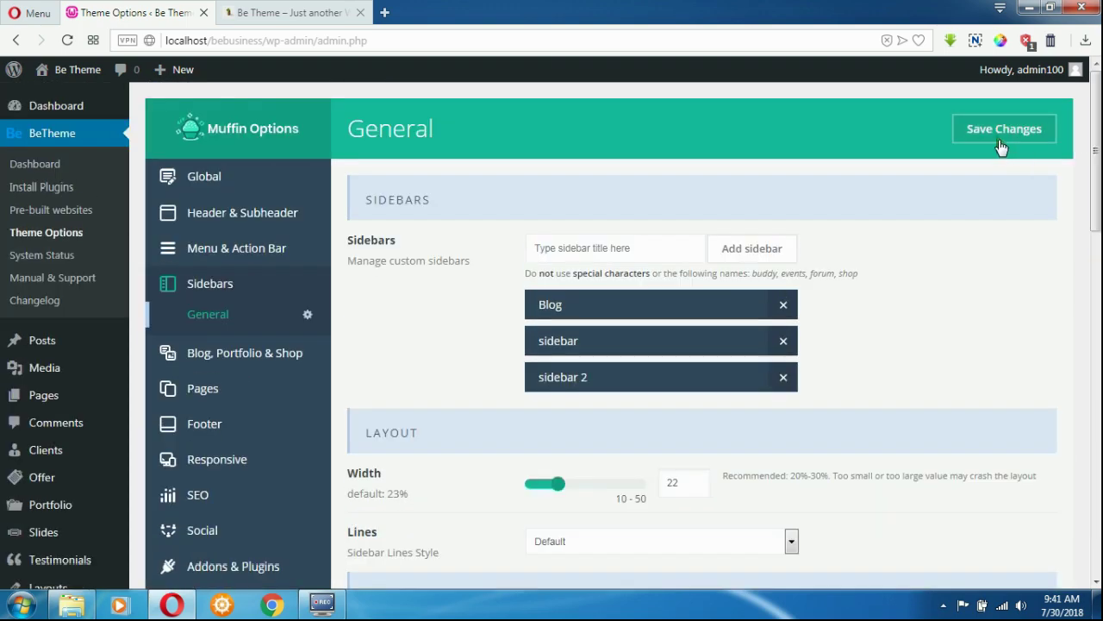
{"action": "left_click", "coordinate": [1003, 138]}
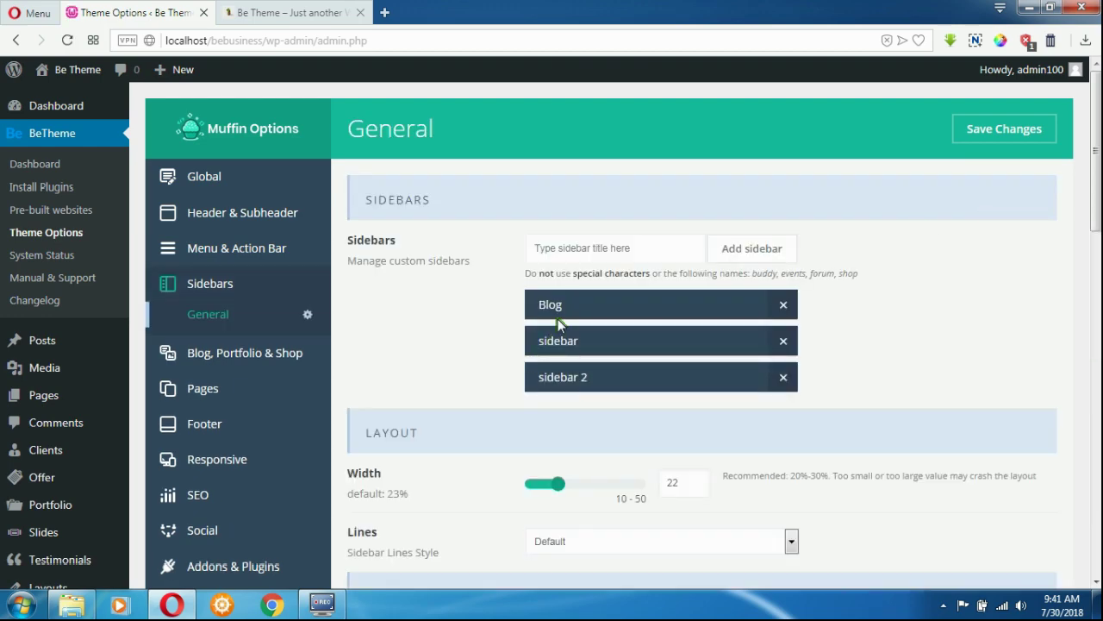
{"action": "scroll", "coordinate": [577, 371], "scroll_direction": "down", "scroll_amount": 4}
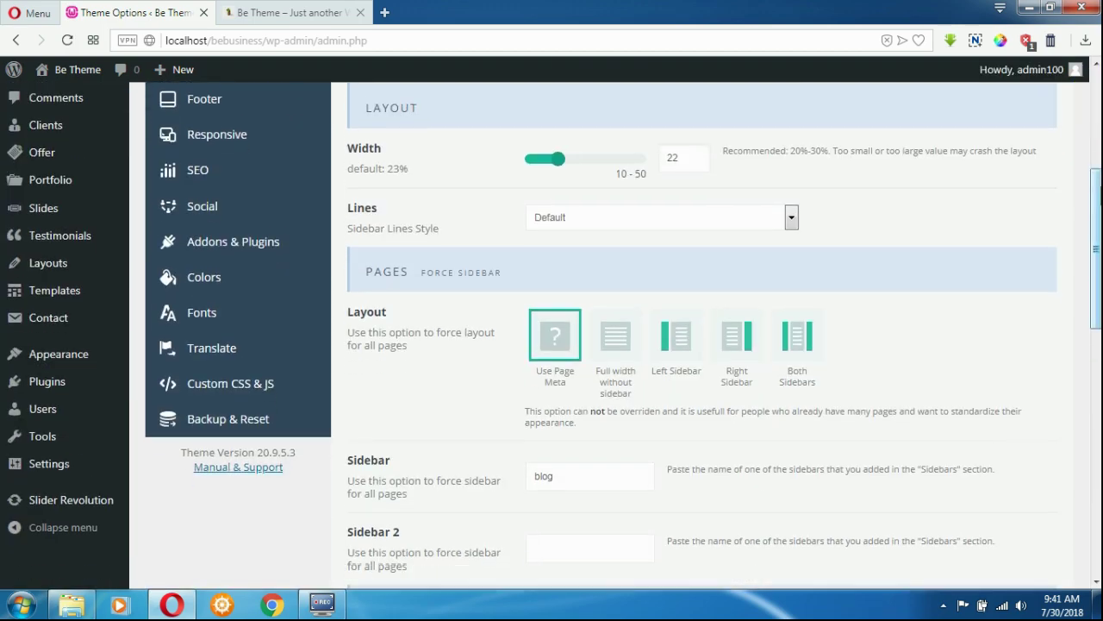
{"action": "mouse_move", "coordinate": [58, 354]}
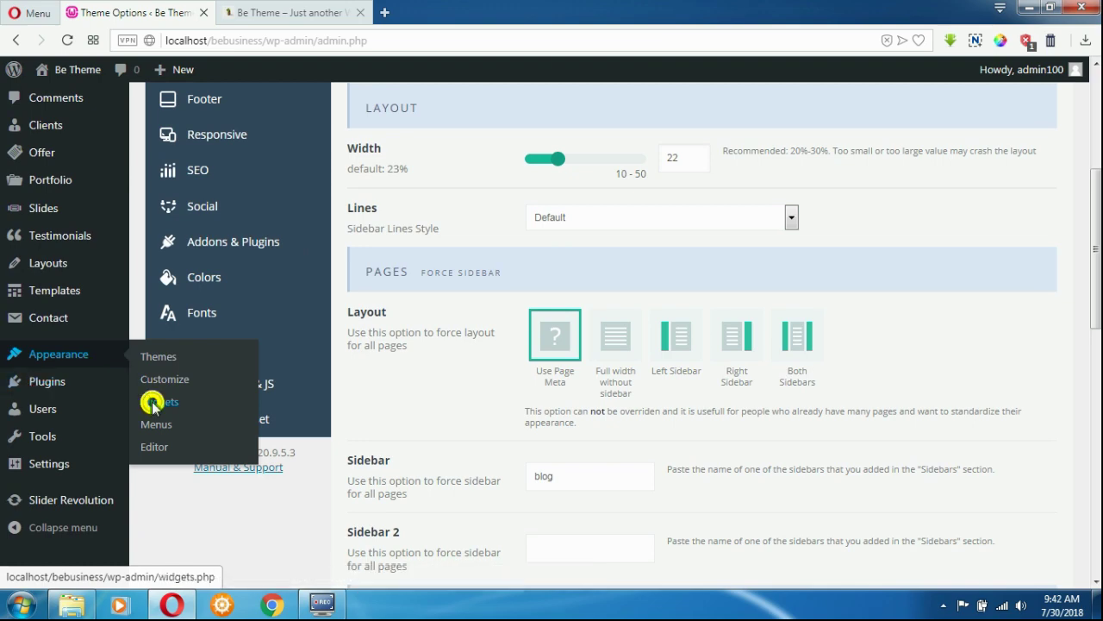
Add a Categories widget, then a Calendar widget, to the 'sidebar' widget area
{"action": "left_click", "coordinate": [147, 400]}
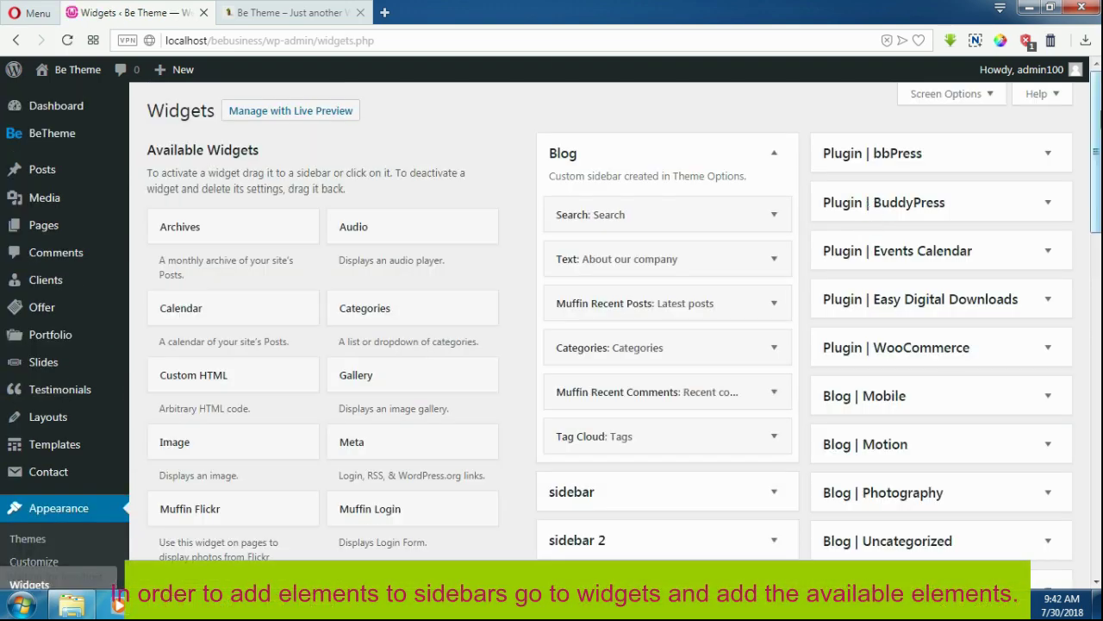
{"action": "left_click_drag", "start_coordinate": [1093, 117], "coordinate": [1093, 121]}
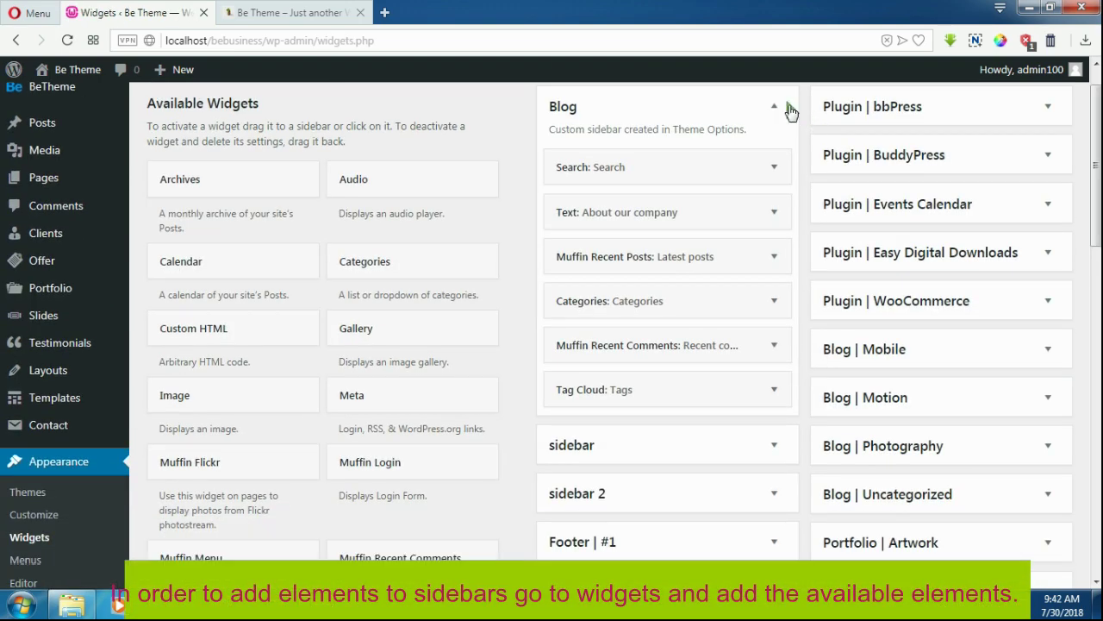
{"action": "left_click", "coordinate": [775, 108]}
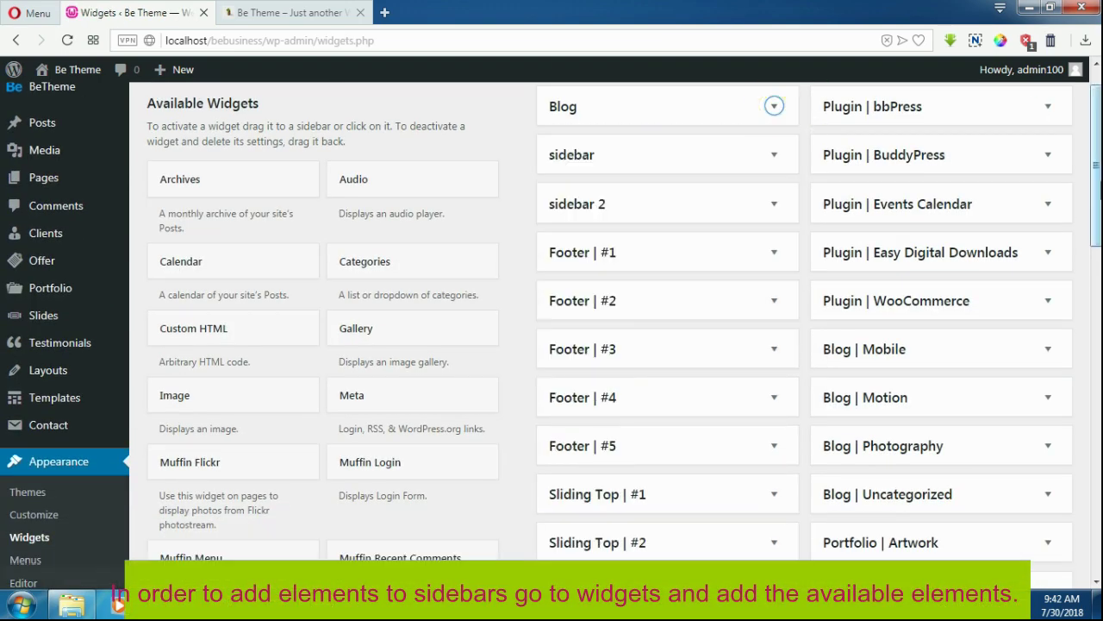
{"action": "left_click", "coordinate": [774, 154]}
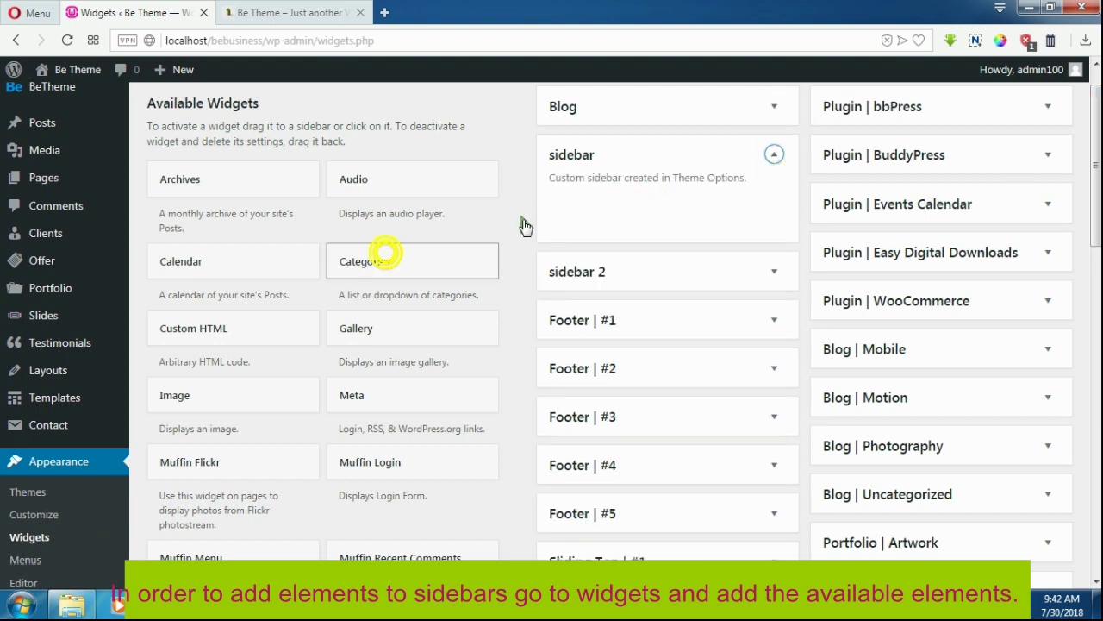
{"action": "left_click_drag", "start_coordinate": [389, 250], "coordinate": [595, 216]}
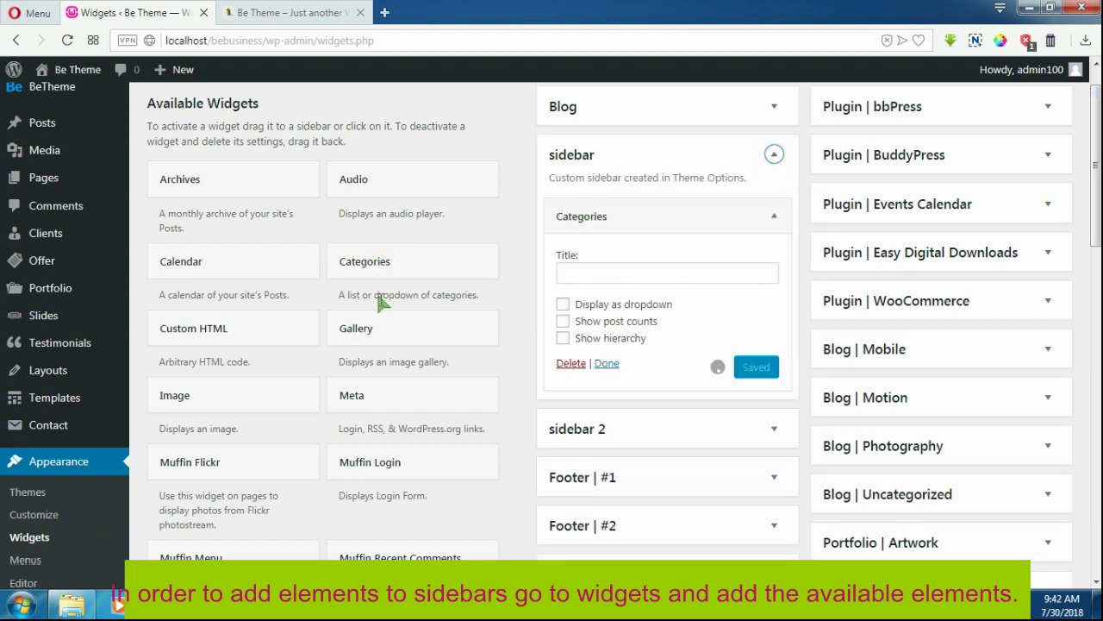
{"action": "left_click", "coordinate": [774, 217]}
{"action": "left_click_drag", "start_coordinate": [269, 268], "coordinate": [664, 259]}
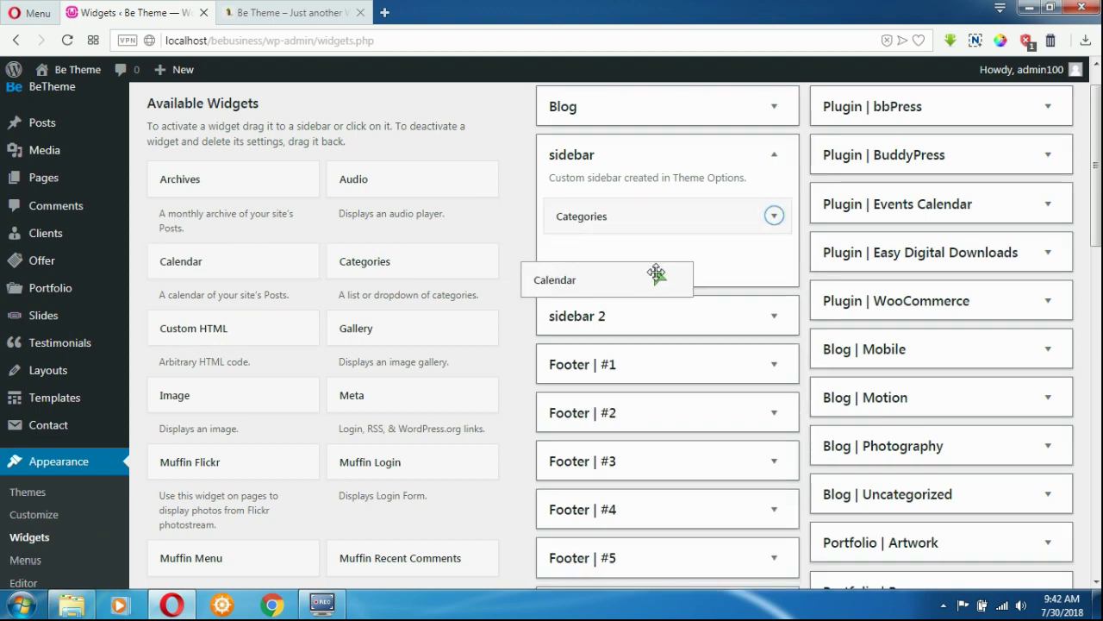
{"action": "left_click", "coordinate": [774, 158]}
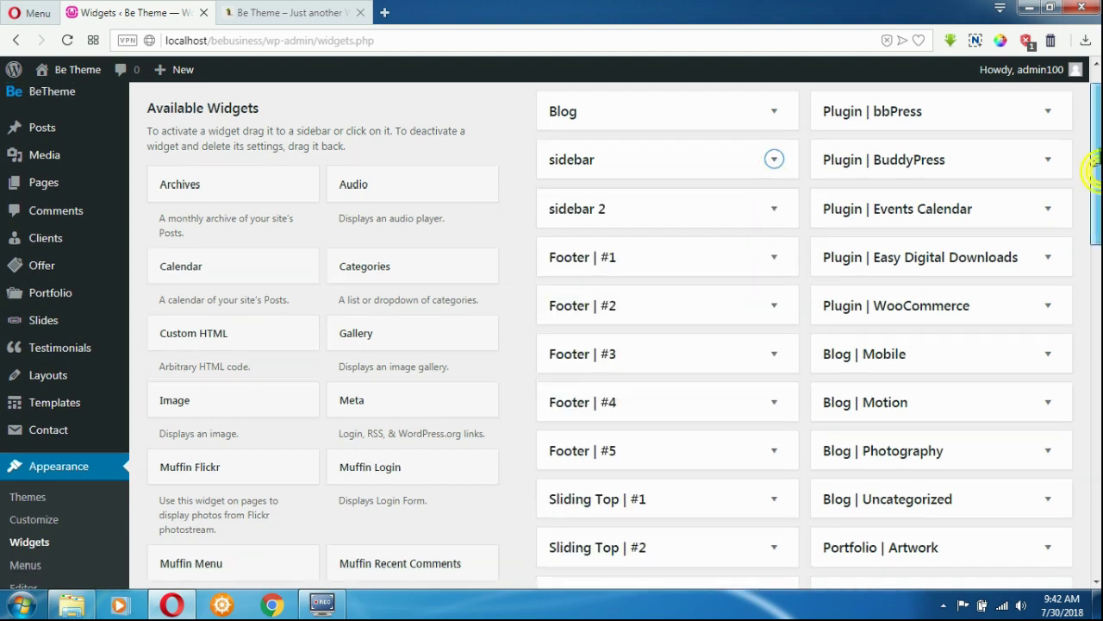
{"action": "scroll", "coordinate": [604, 164], "scroll_direction": "up", "scroll_amount": 1}
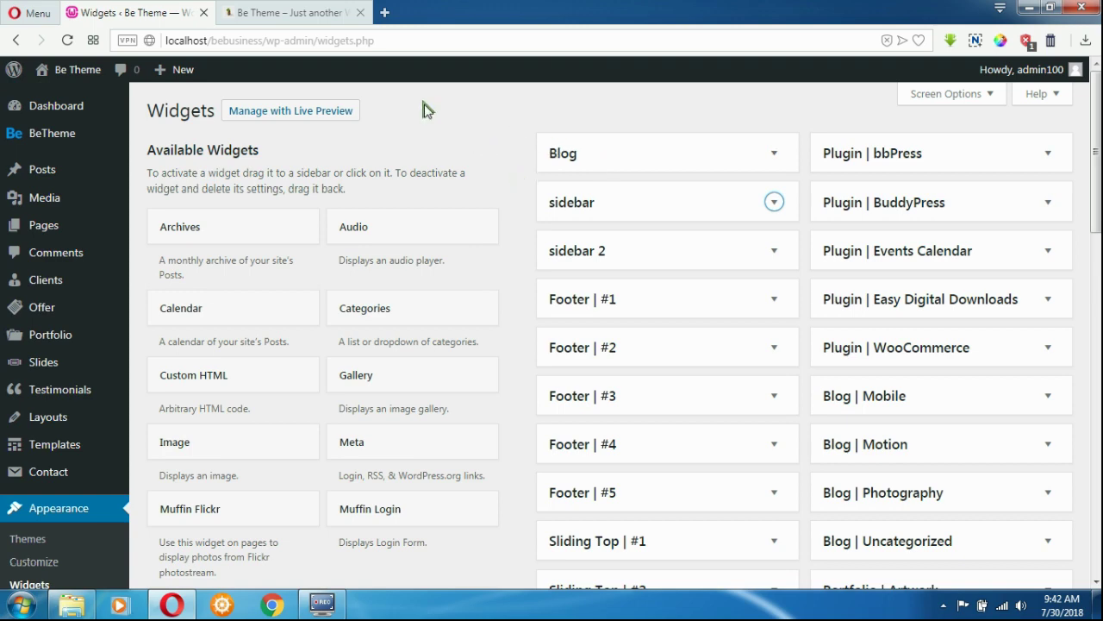
View the About page on the live site and open it in the page editor
{"action": "left_click", "coordinate": [297, 12]}
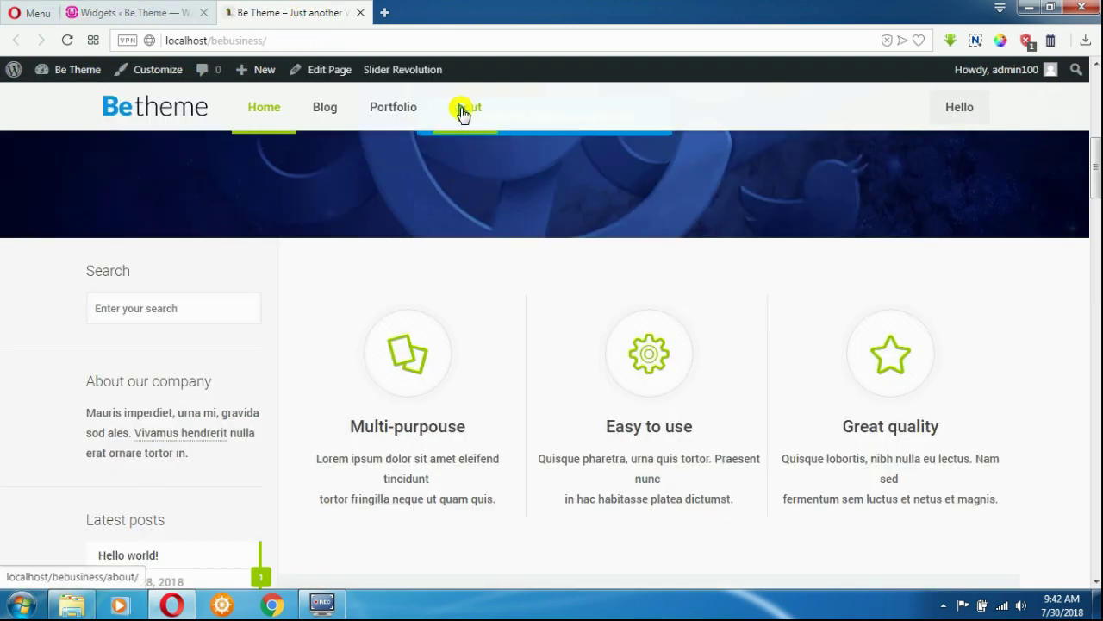
{"action": "left_click", "coordinate": [462, 108]}
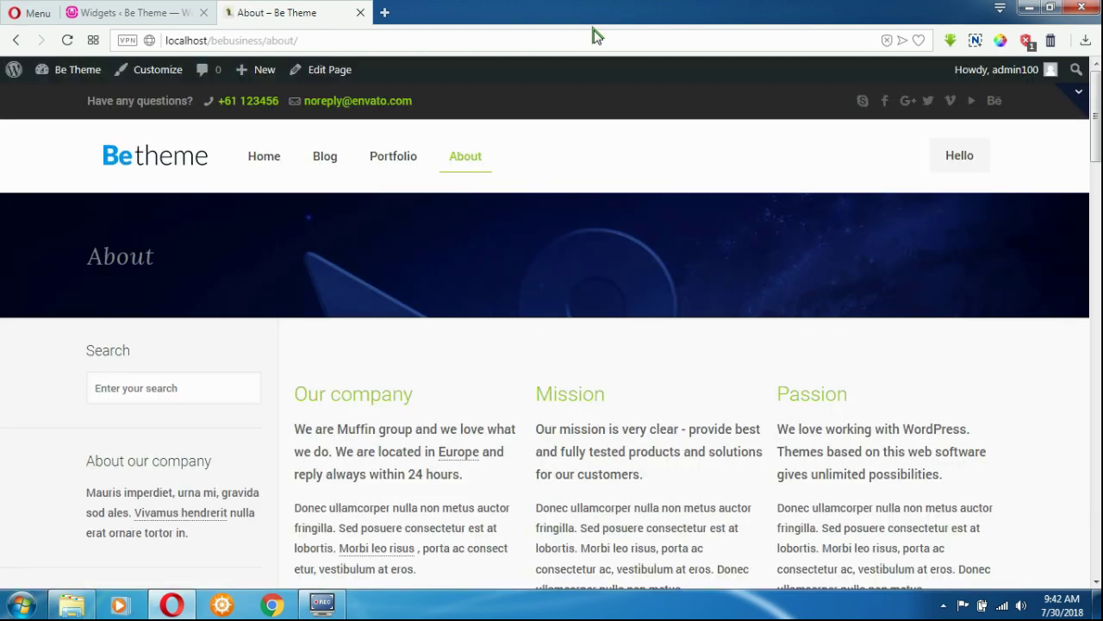
{"action": "left_click", "coordinate": [331, 71]}
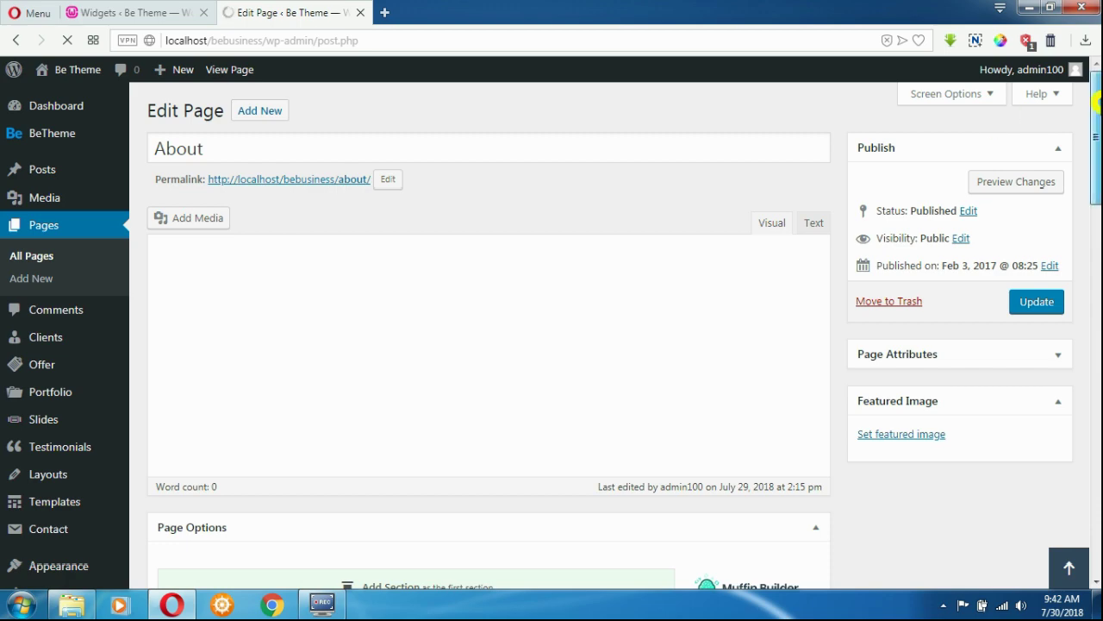
Give the About page a Right Sidebar layout using the sidebar named 'sidebar'
{"action": "scroll", "coordinate": [551, 337], "scroll_direction": "down", "scroll_amount": 10}
{"action": "scroll", "coordinate": [987, 555], "scroll_direction": "down", "scroll_amount": 3}
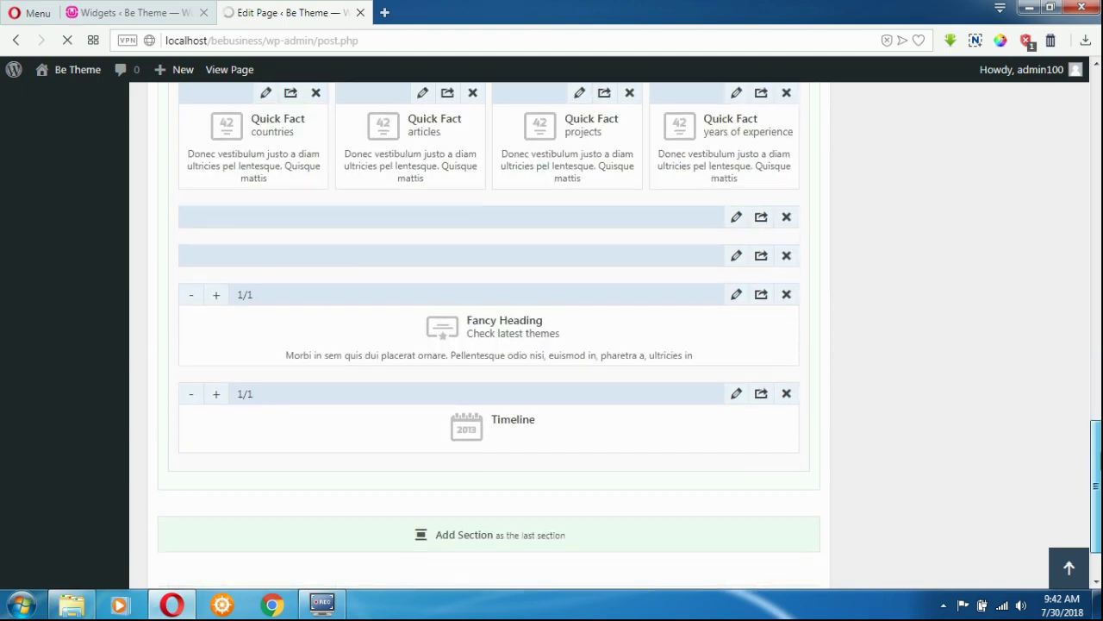
{"action": "scroll", "coordinate": [987, 554], "scroll_direction": "down", "scroll_amount": 1}
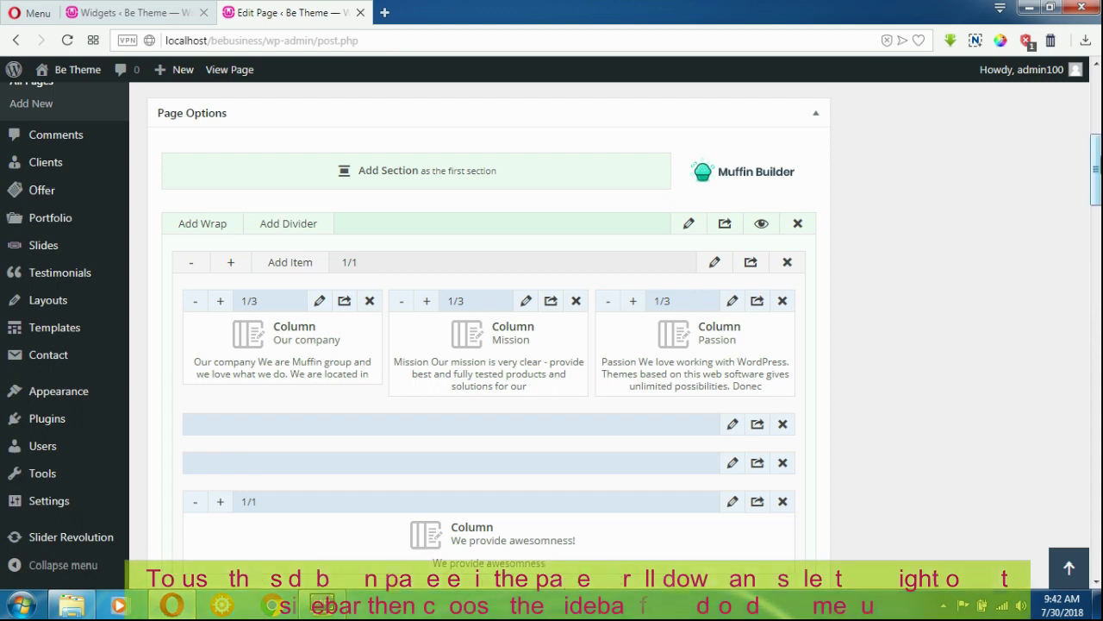
{"action": "left_click_drag", "start_coordinate": [1095, 303], "coordinate": [1097, 366]}
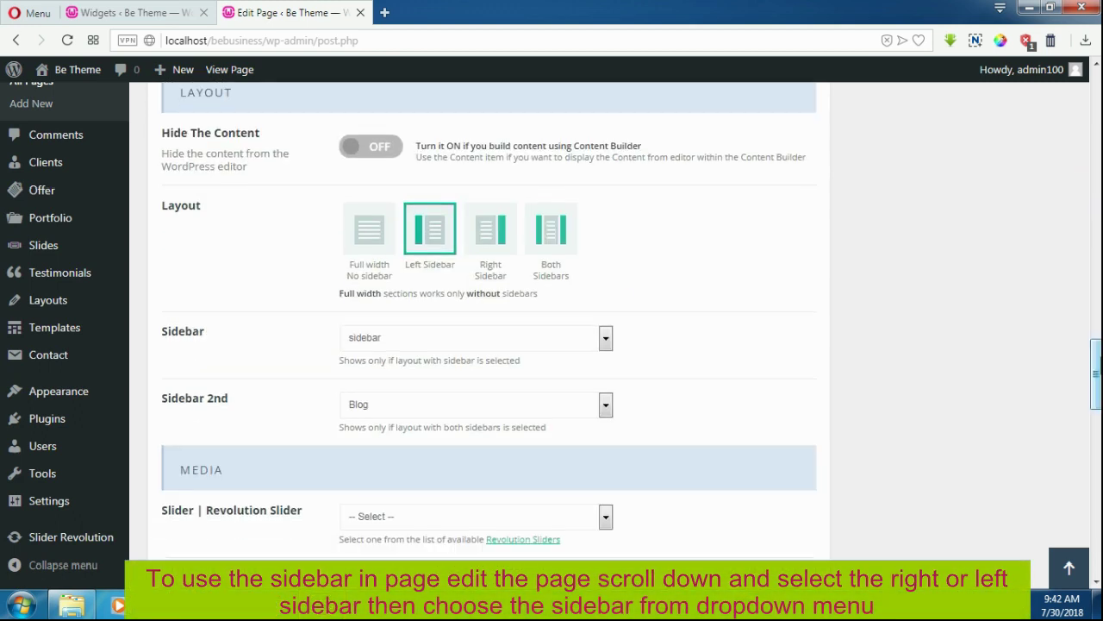
{"action": "left_click", "coordinate": [487, 236]}
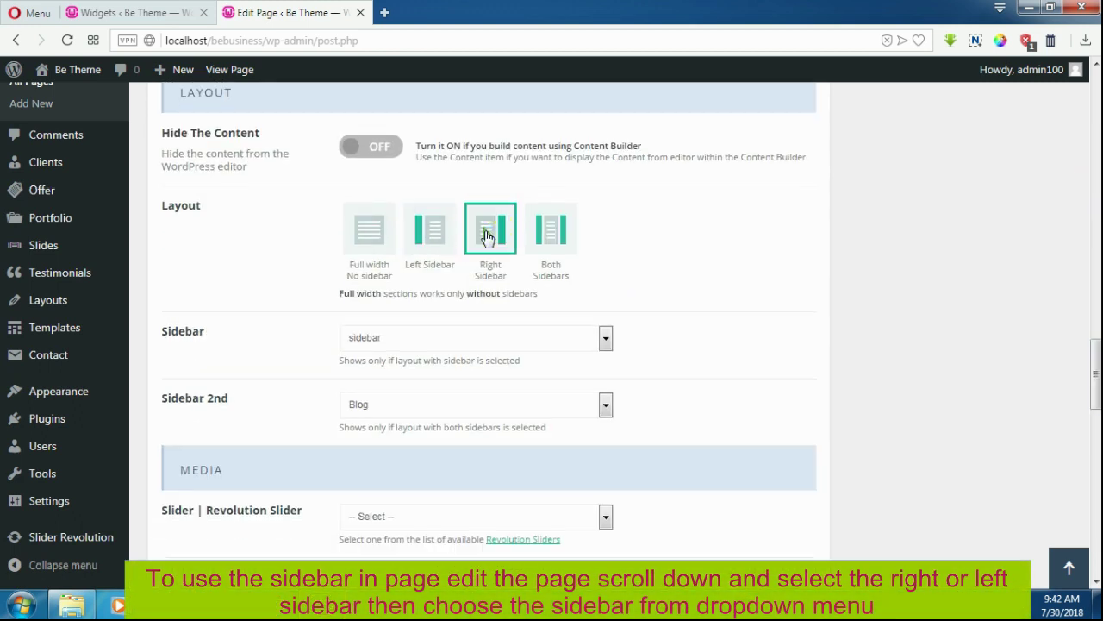
{"action": "left_click", "coordinate": [403, 336]}
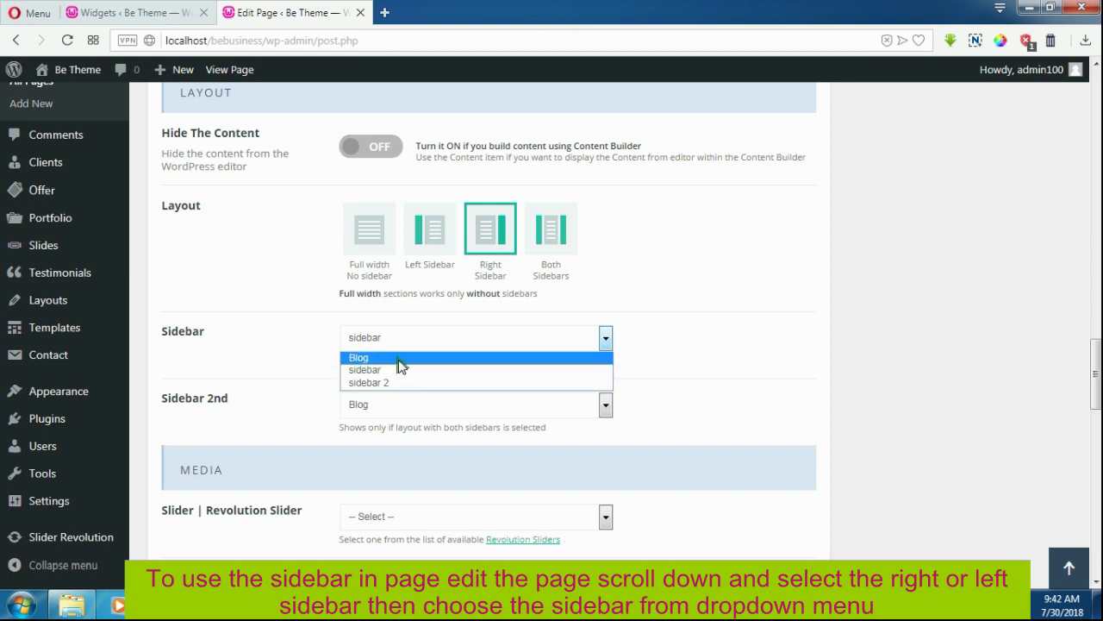
{"action": "left_click", "coordinate": [402, 370]}
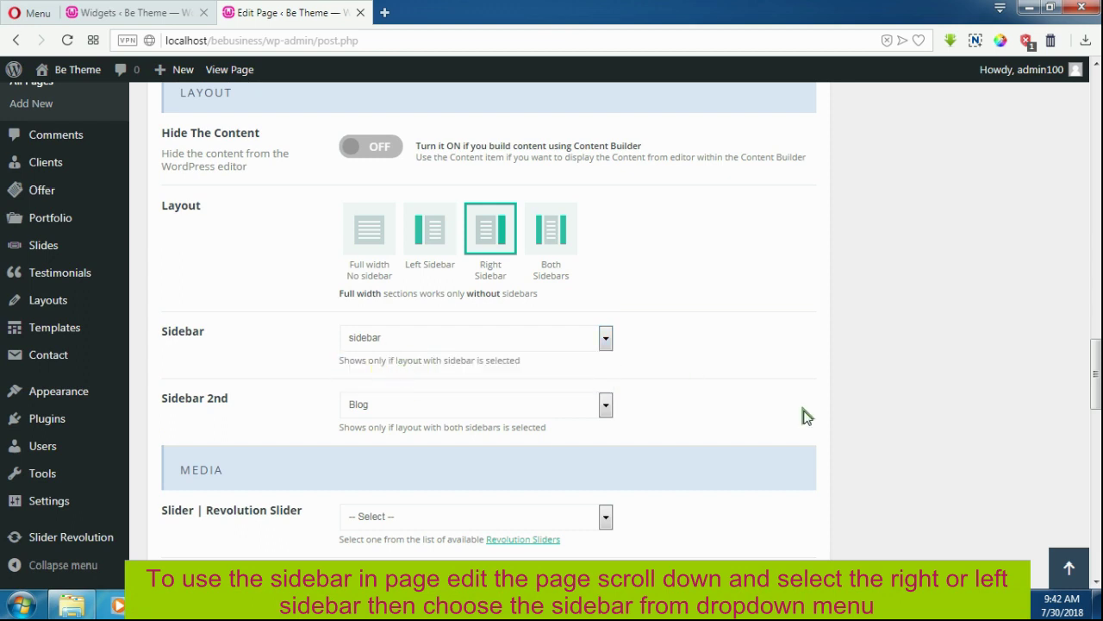